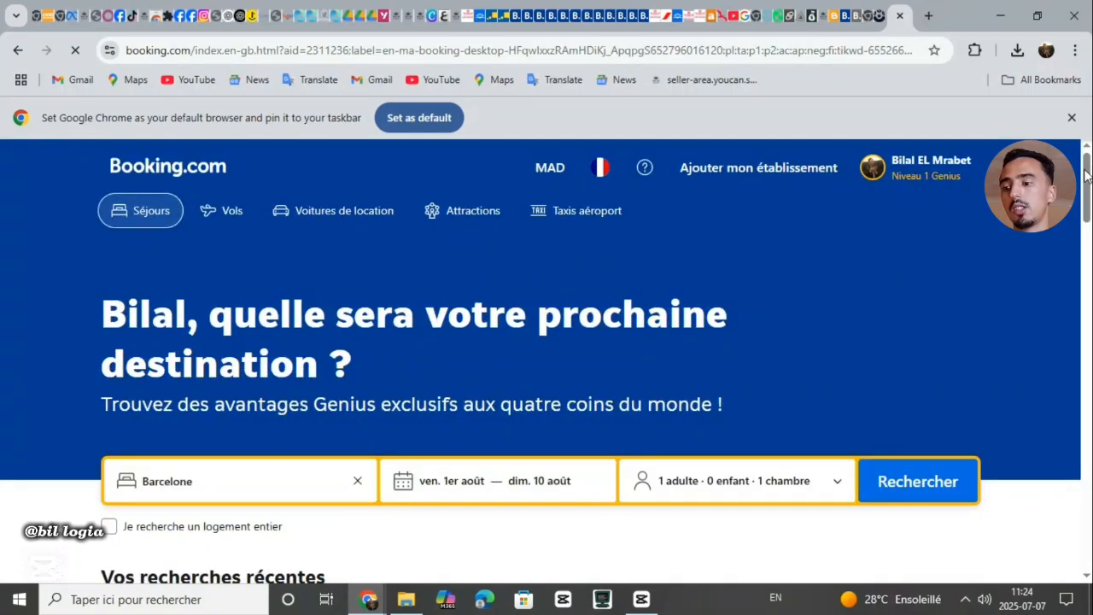
Replace the Barcelone destination with Paris, Île-de-France
scroll(883, 310, down, 2)
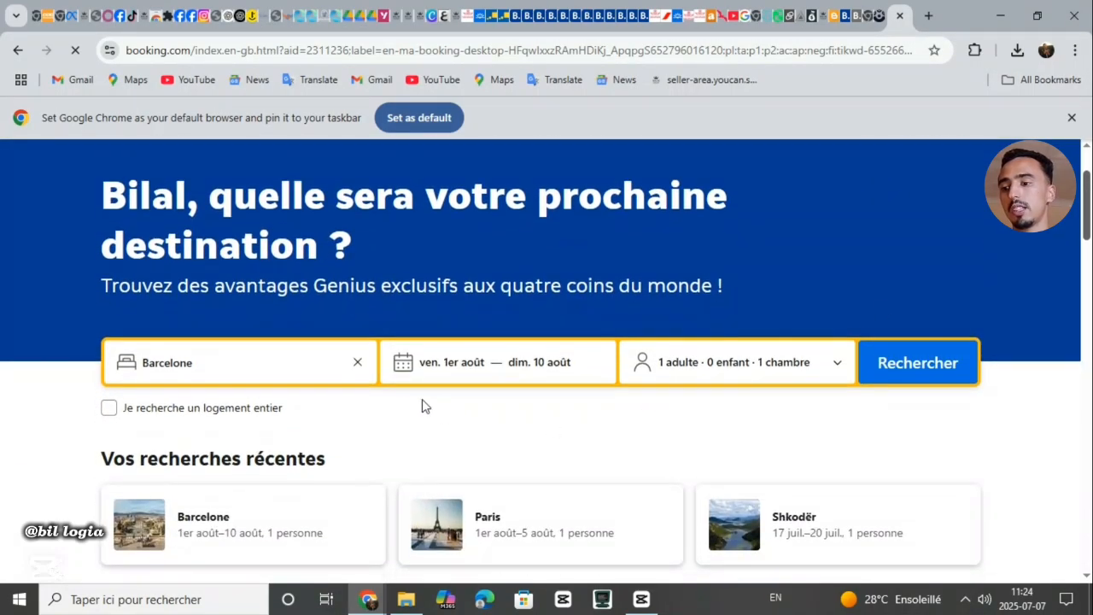
click(358, 363)
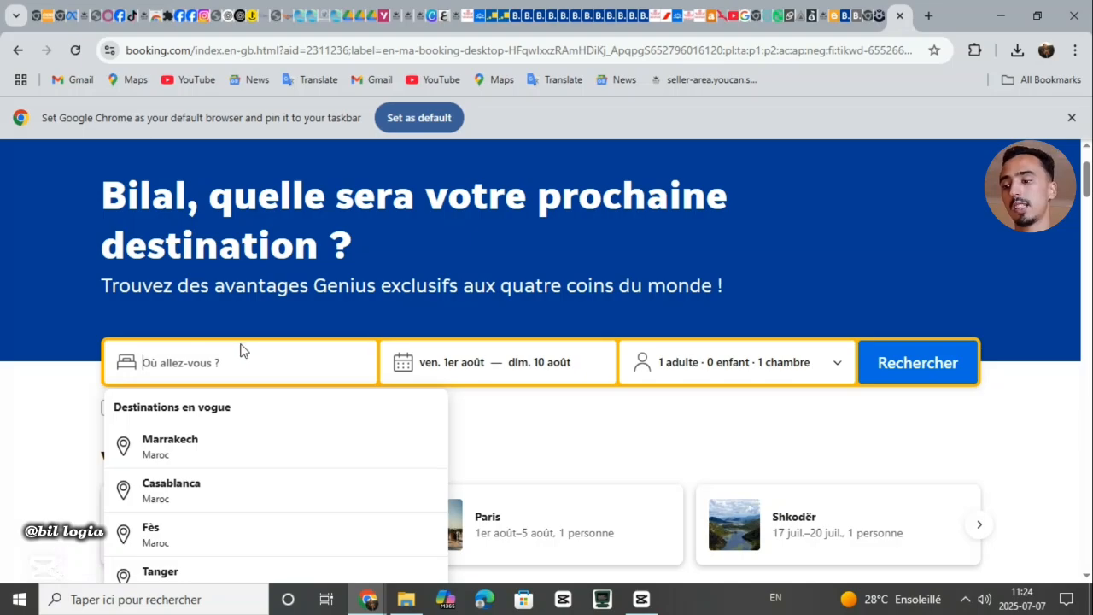
text(p)
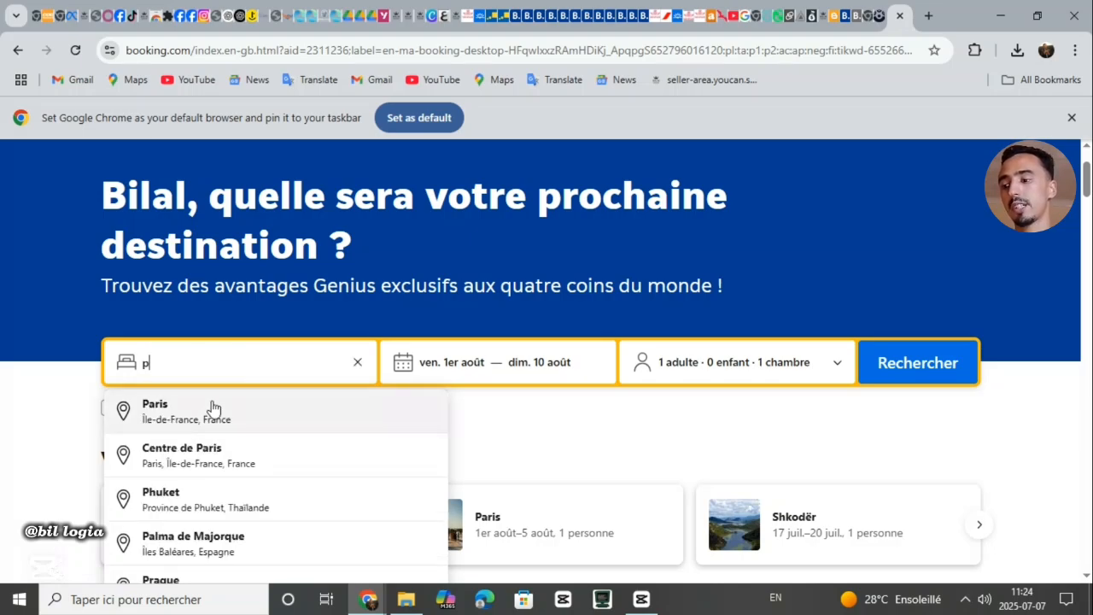
click(202, 408)
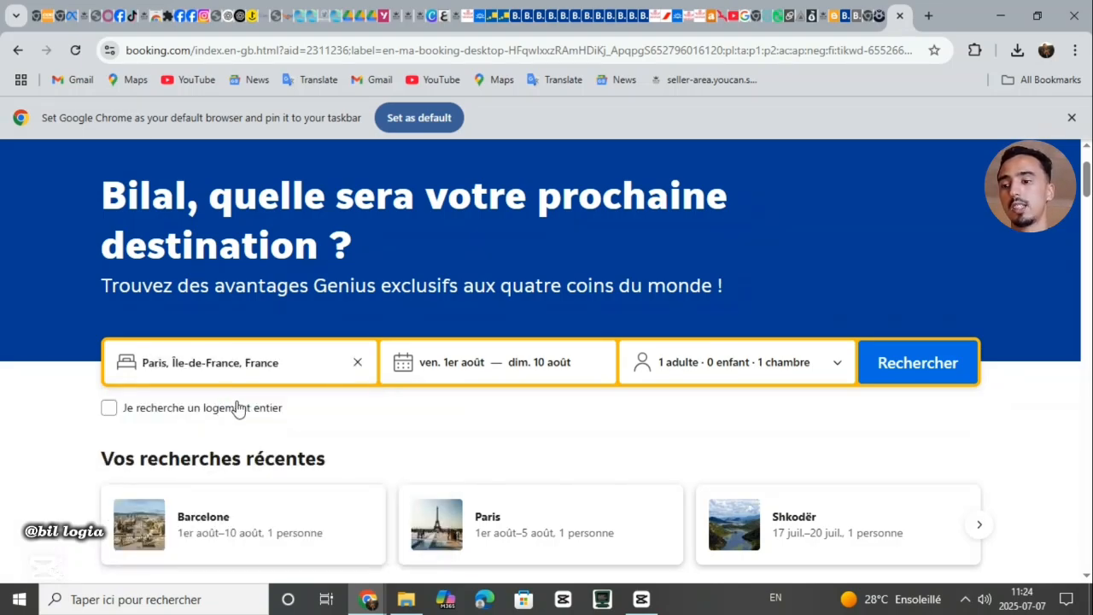
Pick 1–5 August as stay dates, keep 1 adult and 1 room, and search
click(483, 363)
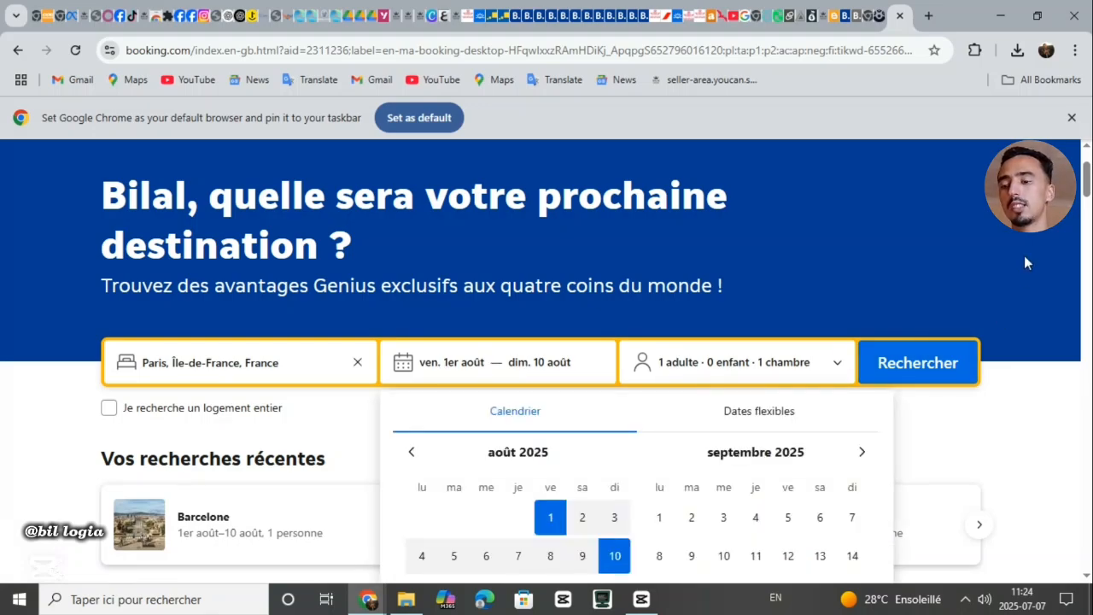
drag(1087, 173, 1088, 185)
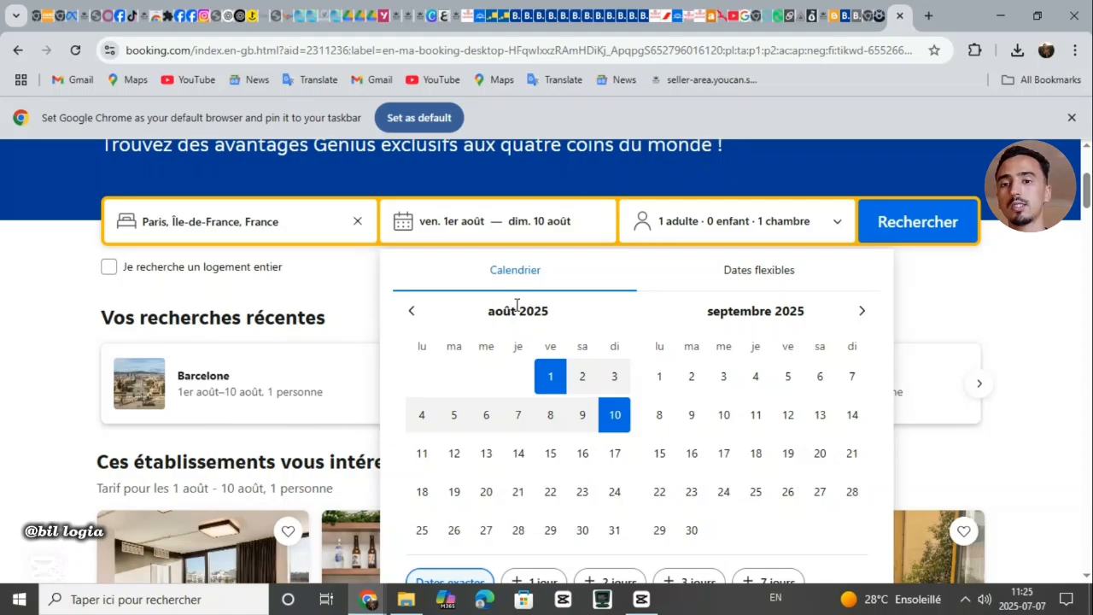
click(582, 376)
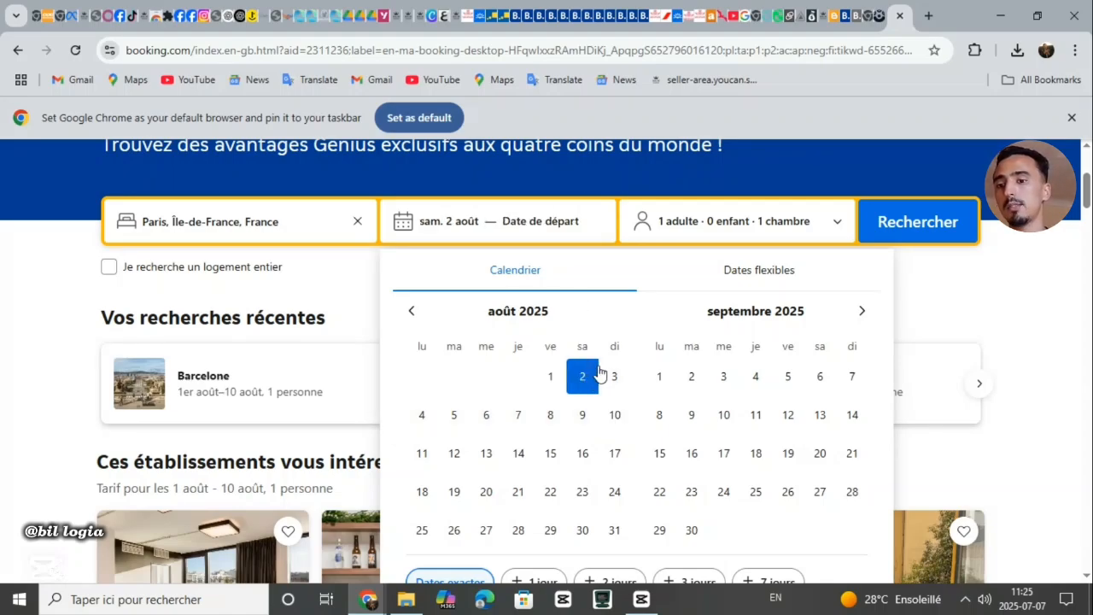
click(614, 376)
click(560, 383)
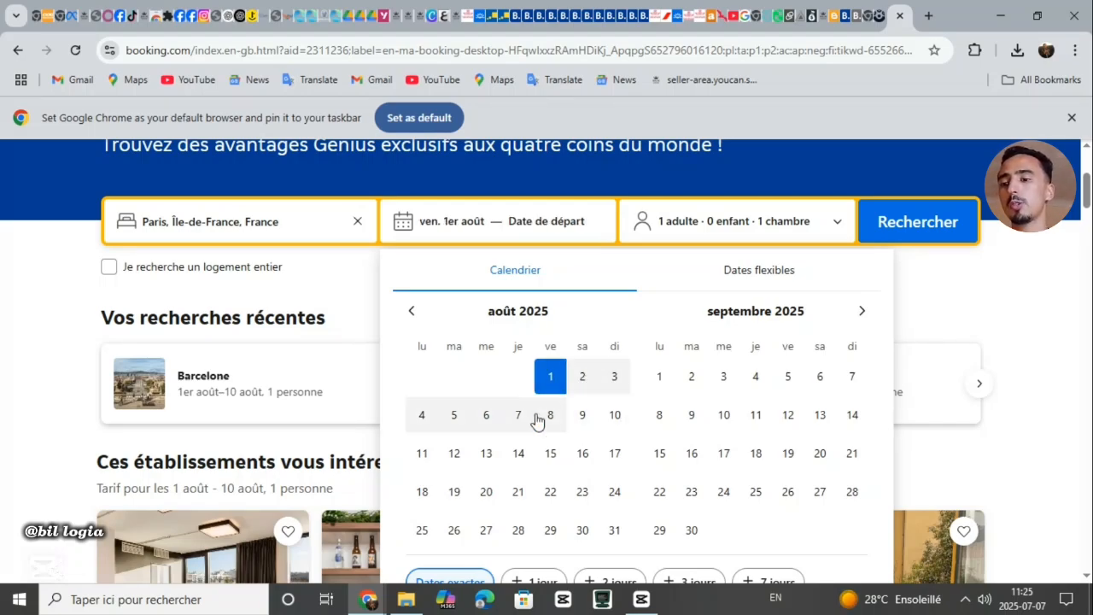
click(456, 421)
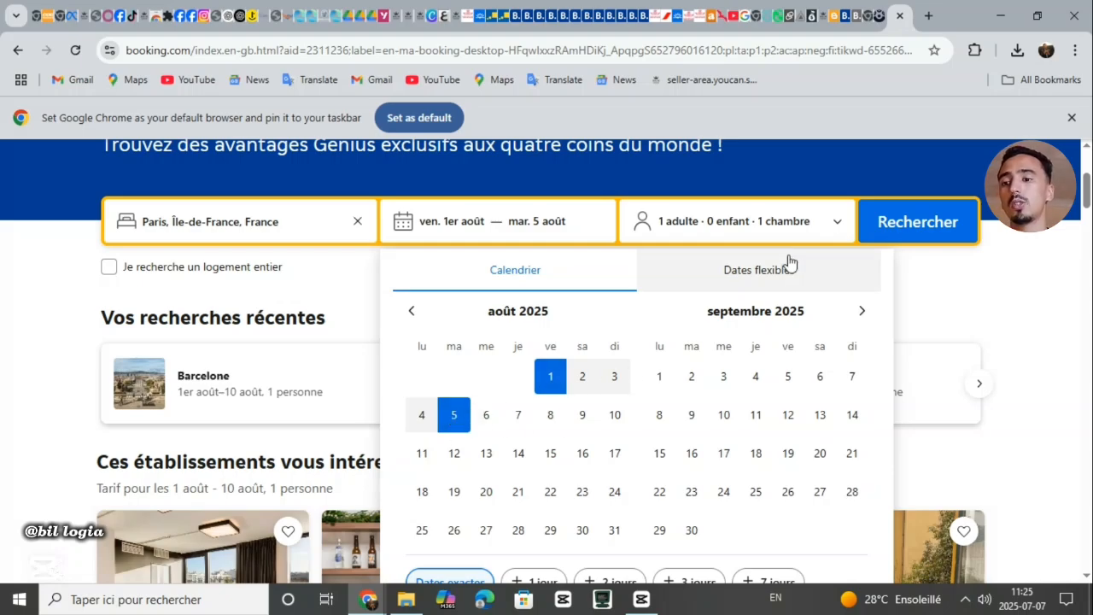
click(808, 226)
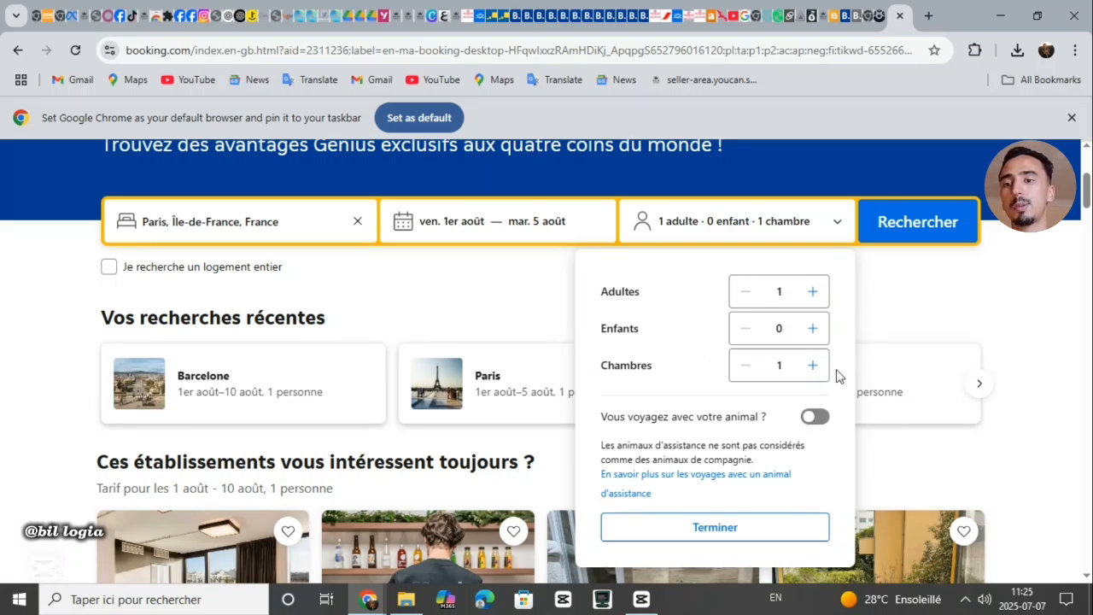
click(937, 237)
click(937, 237)
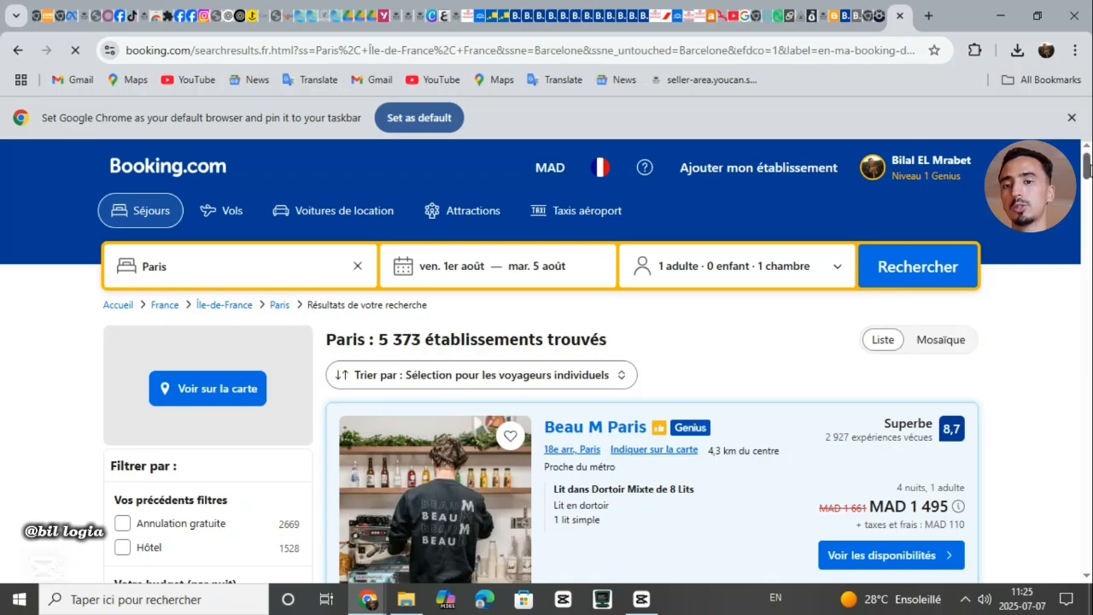
Browse the Paris results past Generator Paris and close the 'Terminez votre réservation' reminder
scroll(546, 359, down, 3)
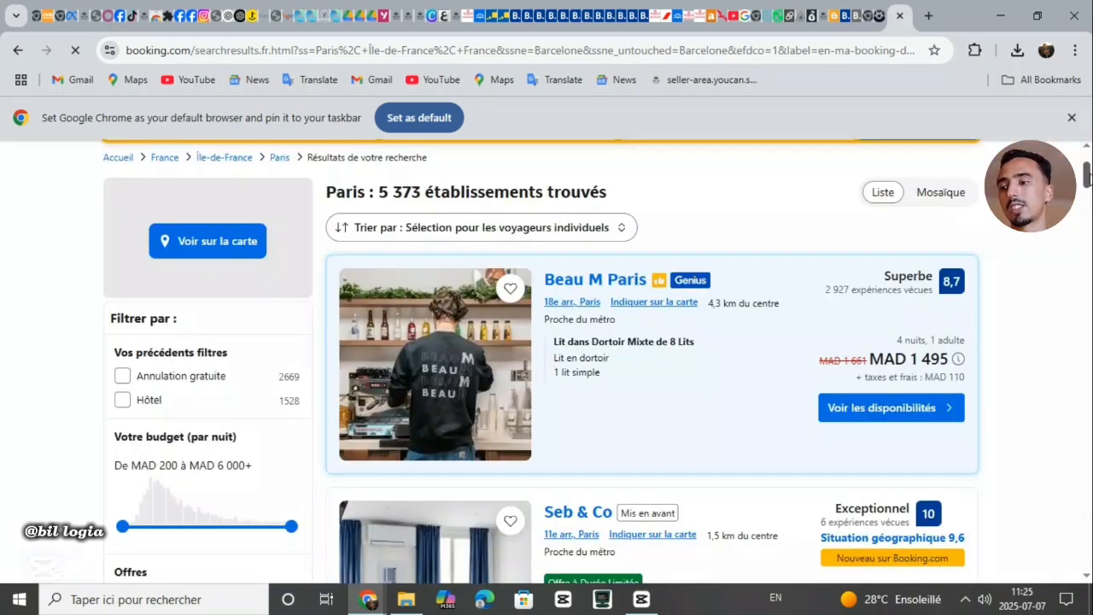
scroll(546, 359, down, 3)
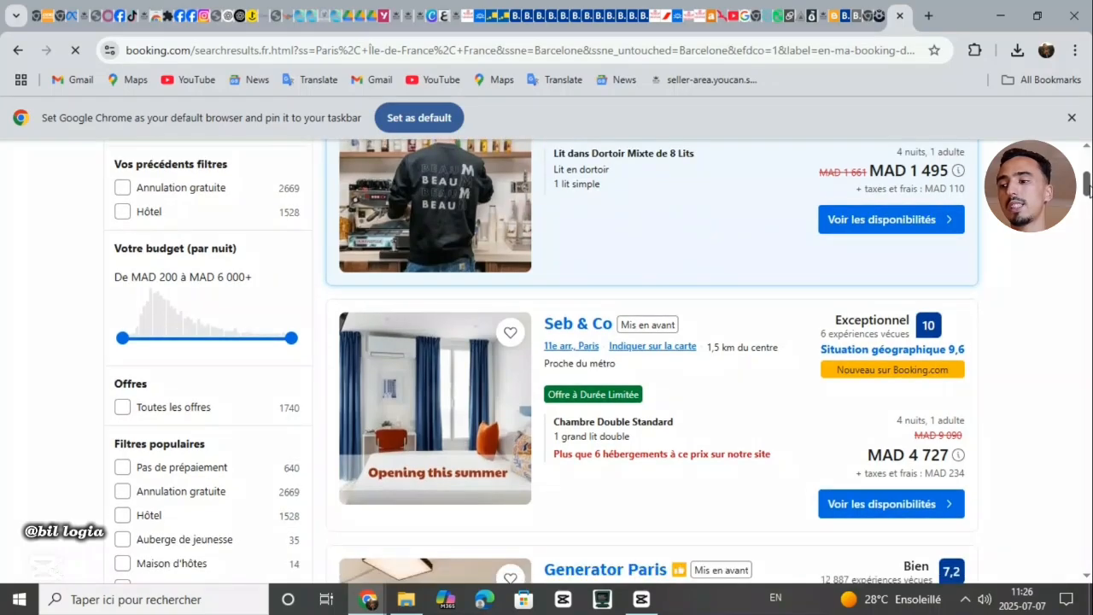
scroll(580, 359, down, 2)
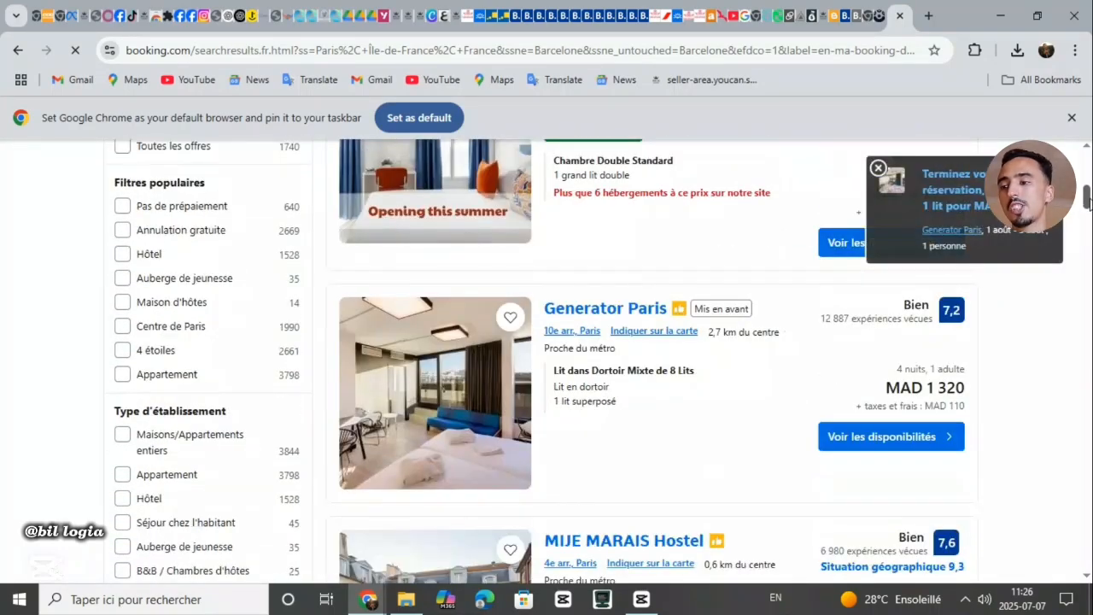
scroll(581, 359, up, 10)
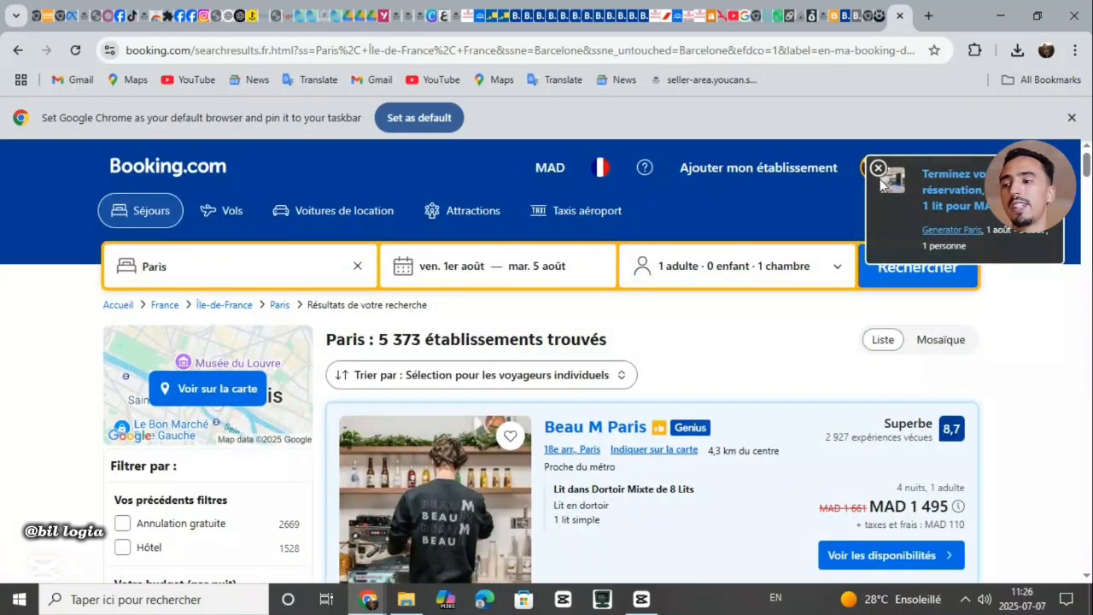
click(879, 169)
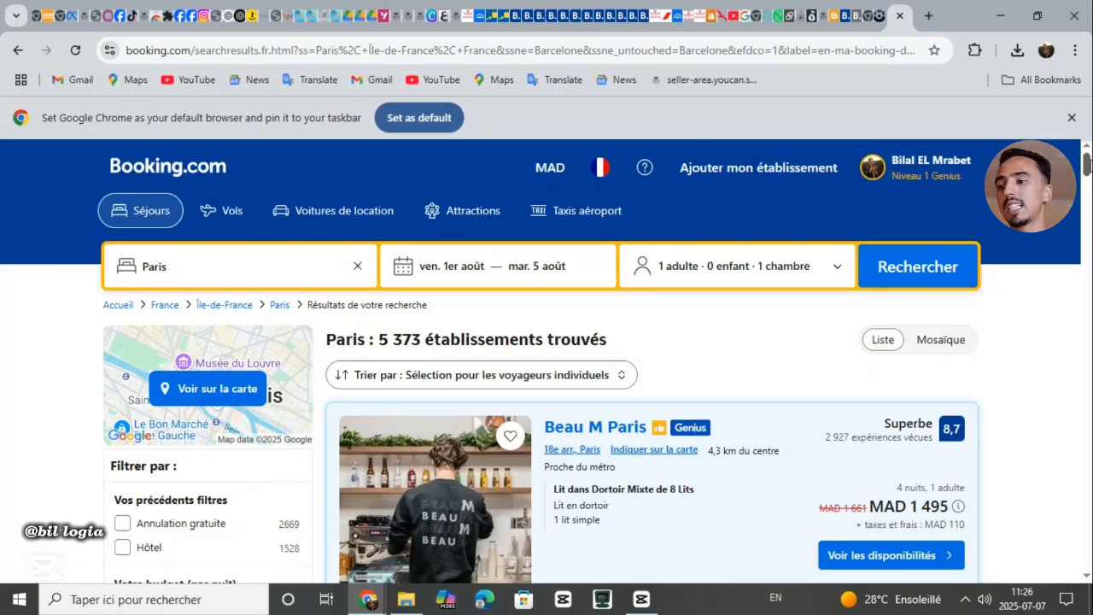
scroll(1008, 220, down, 1)
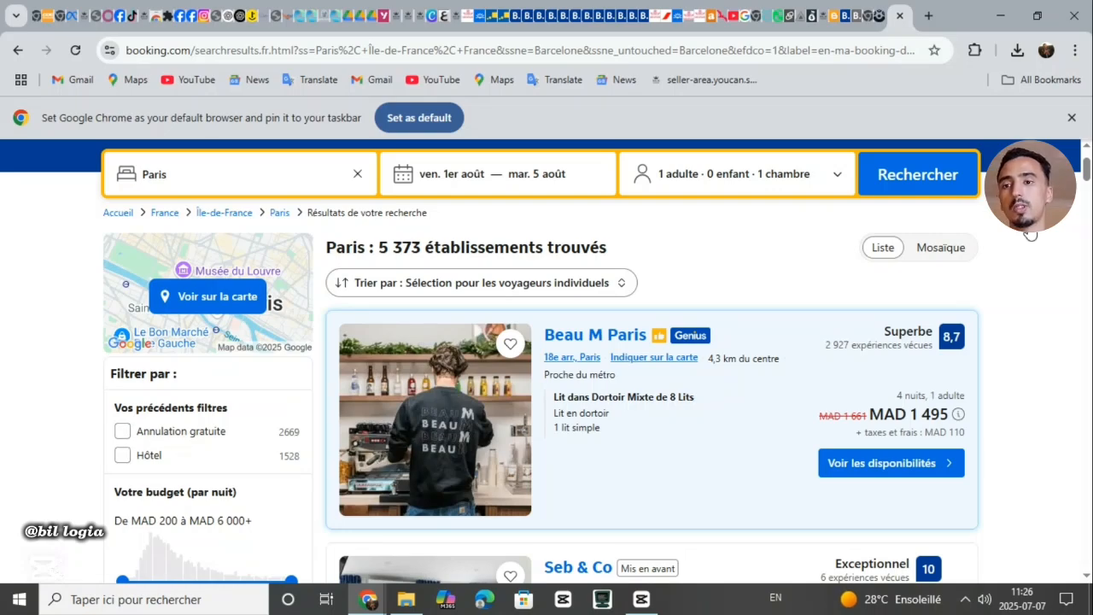
Translate the Booking.com results page from French into Arabic with Chrome's translator
click(1075, 50)
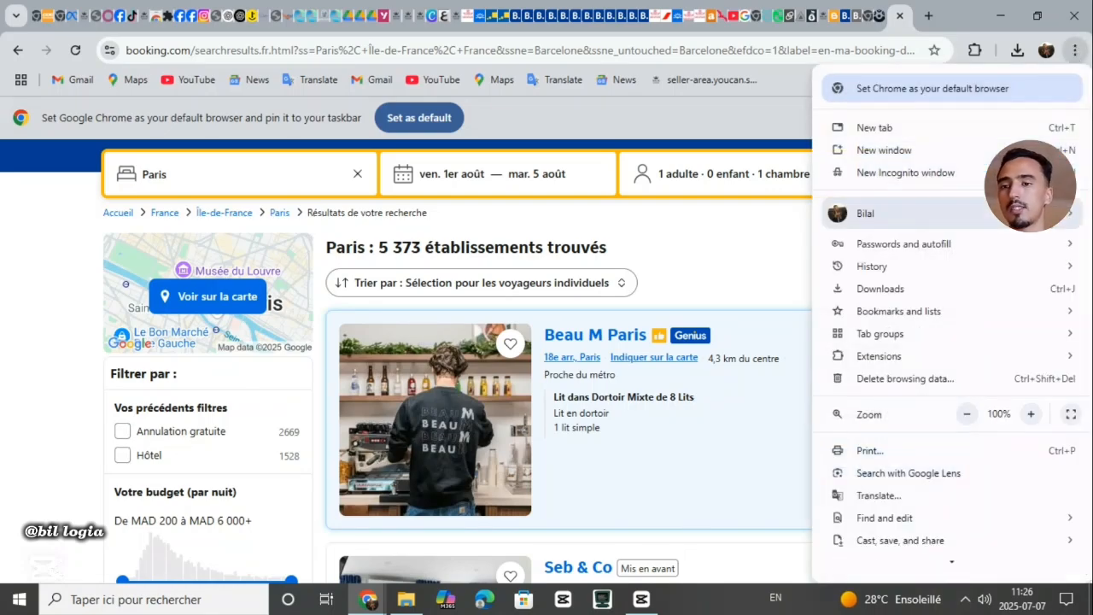
click(952, 495)
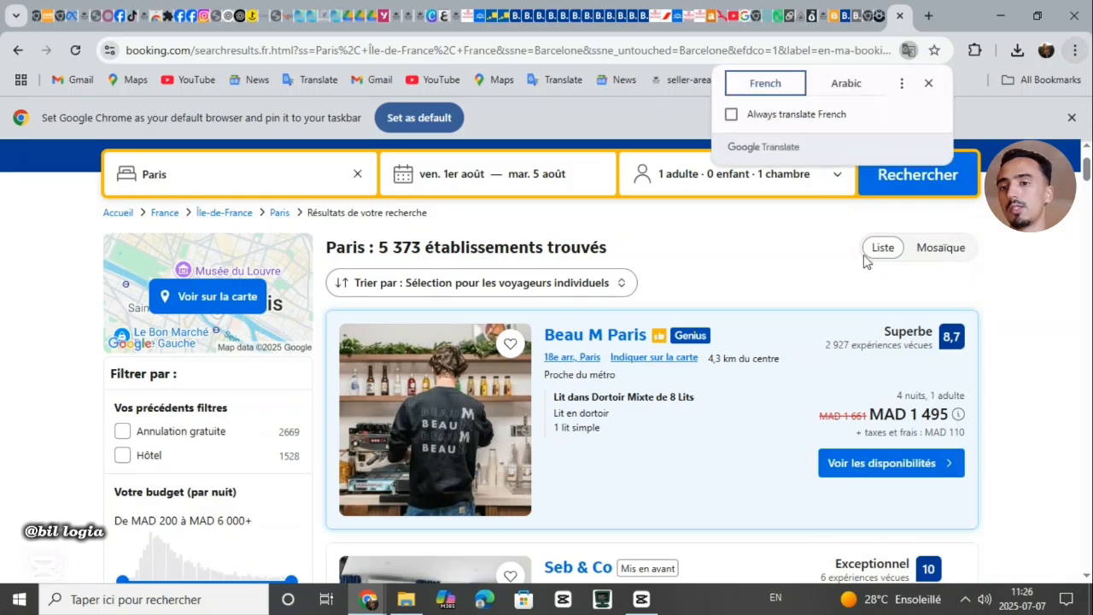
click(845, 89)
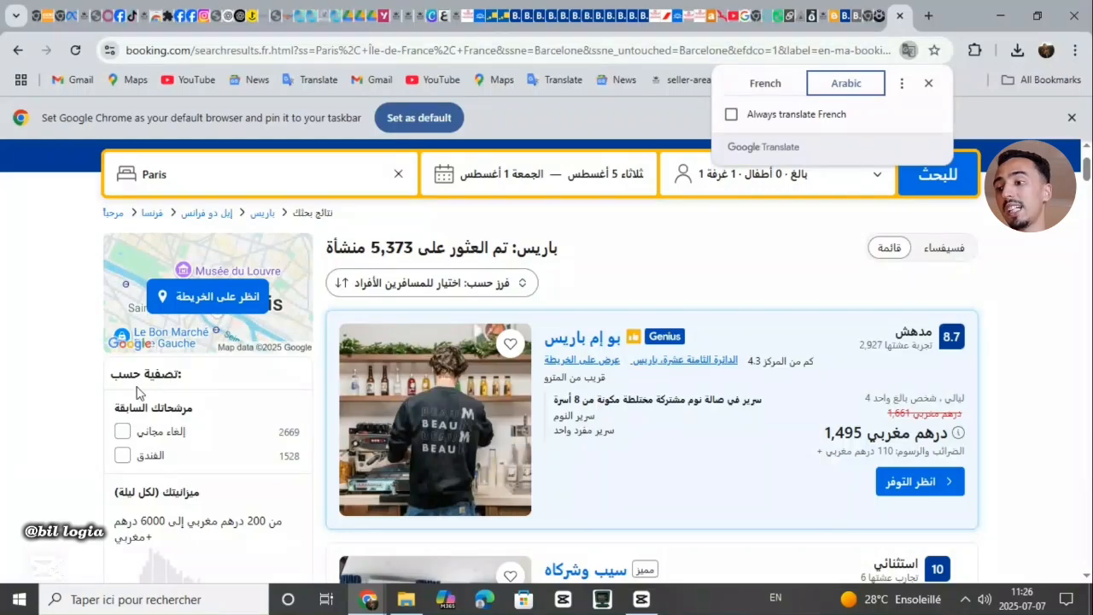
Filter the results to free cancellation and a MAD 200–600 nightly budget, leaving 23 properties
click(125, 439)
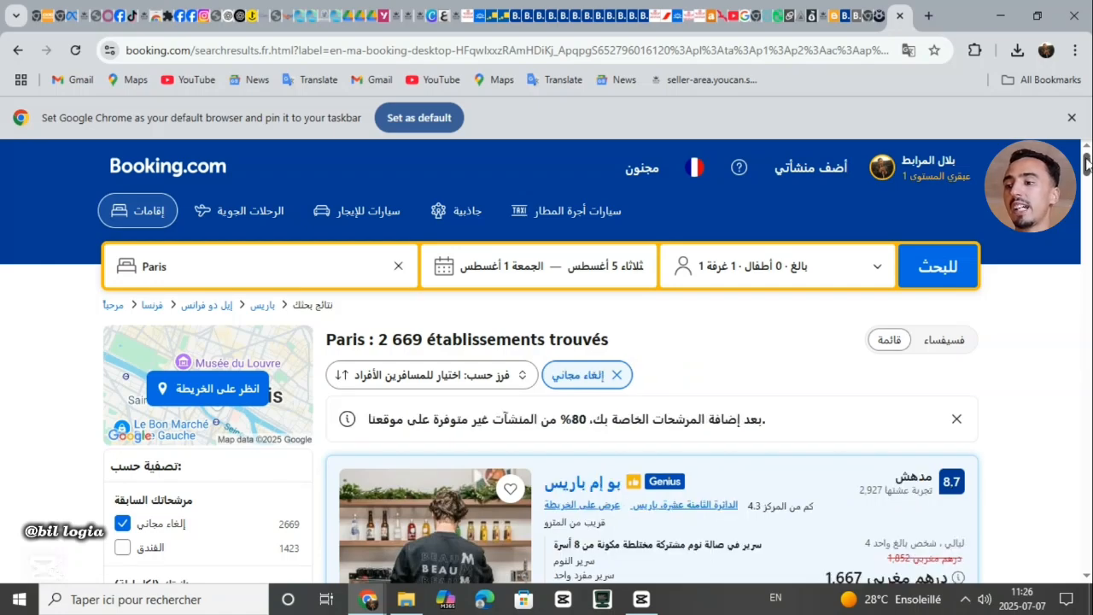
drag(1087, 164, 1086, 175)
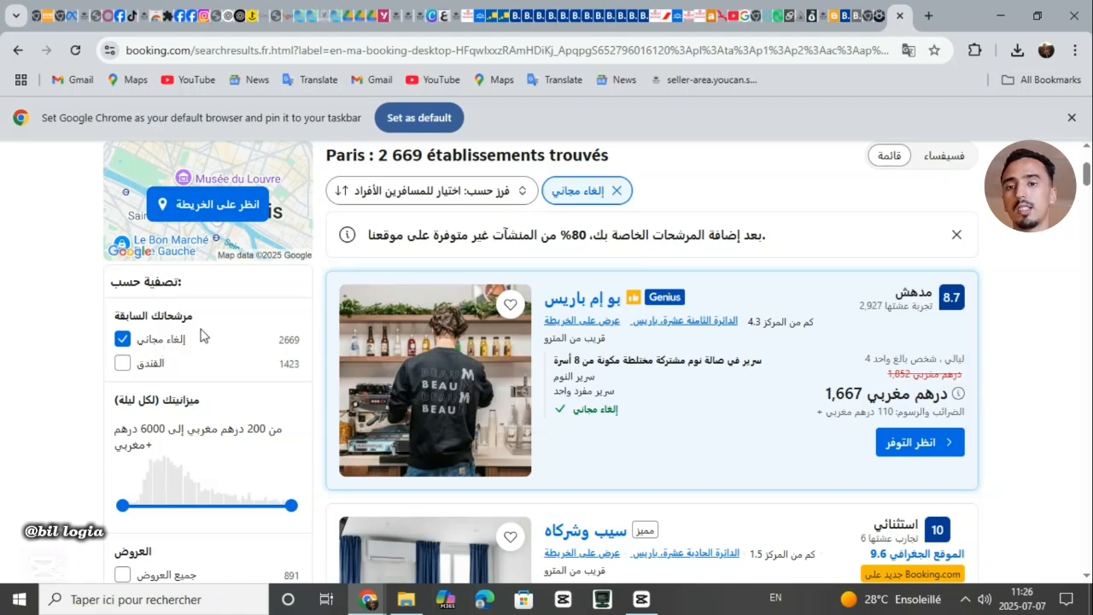
scroll(653, 361, down, 2)
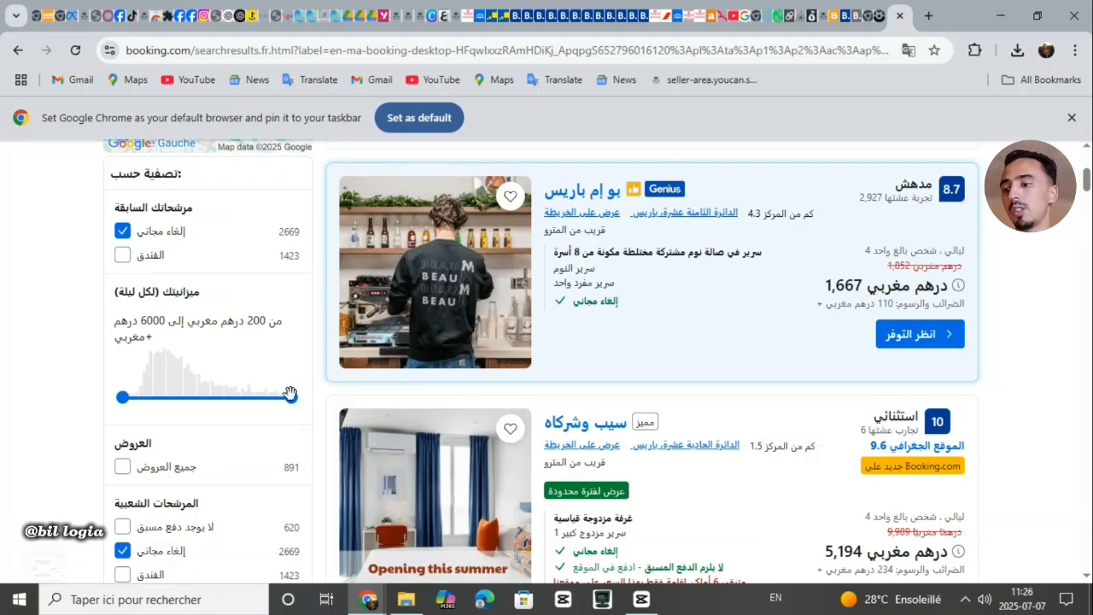
drag(291, 395, 135, 396)
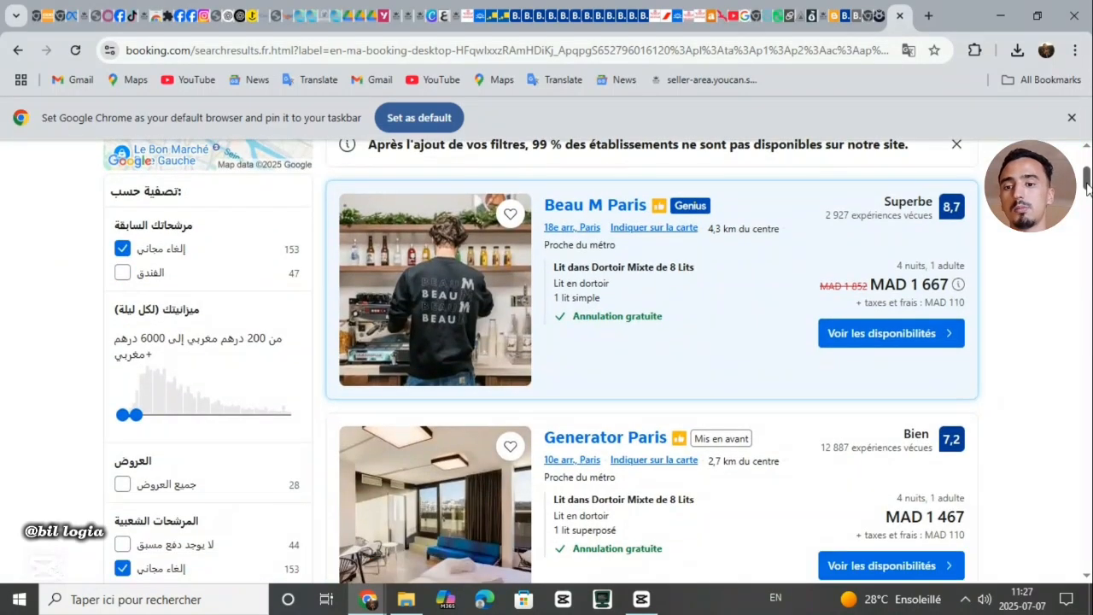
drag(1087, 188, 1091, 183)
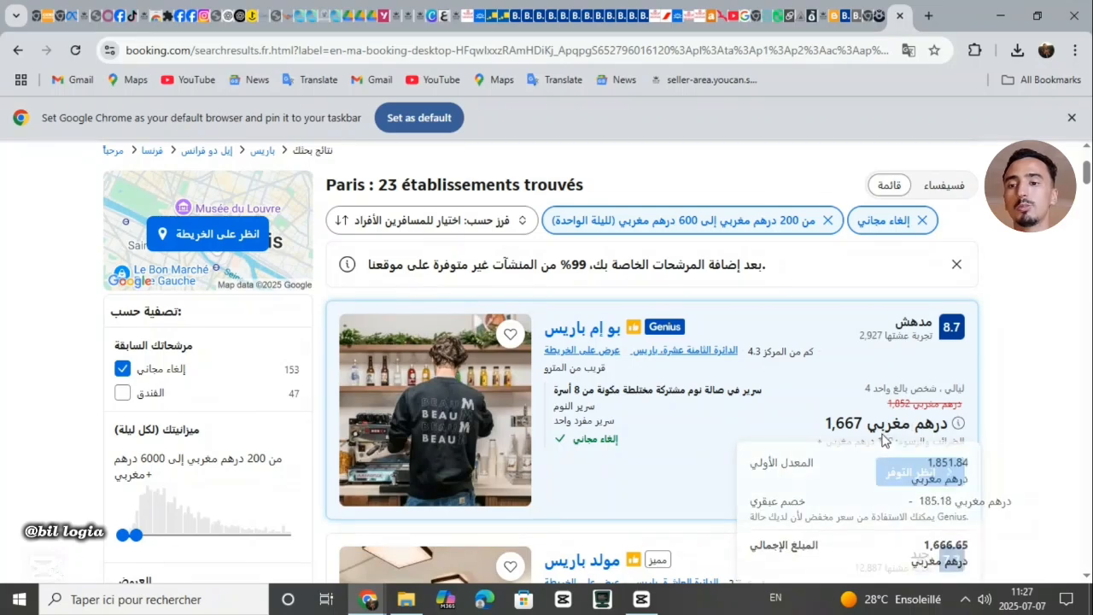
mouse_move(849, 431)
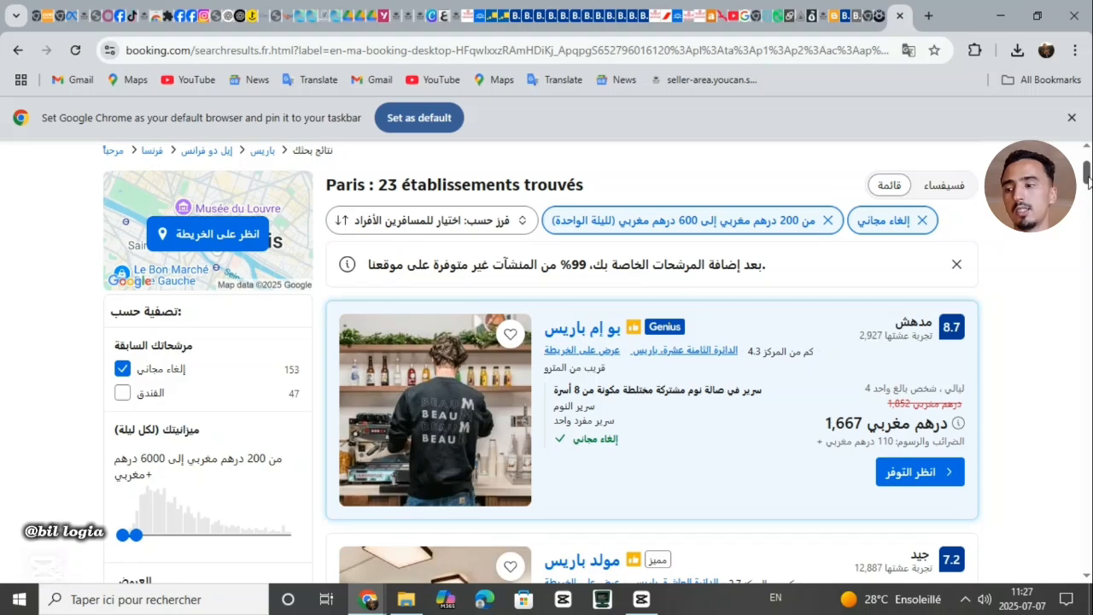
scroll(1088, 181, down, 3)
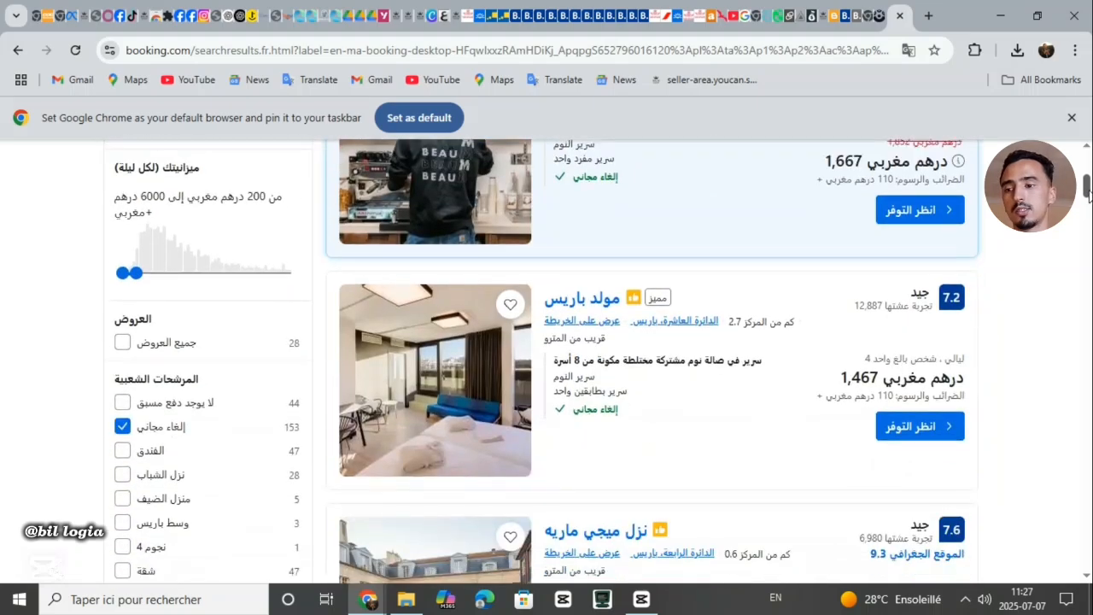
scroll(1088, 181, up, 2)
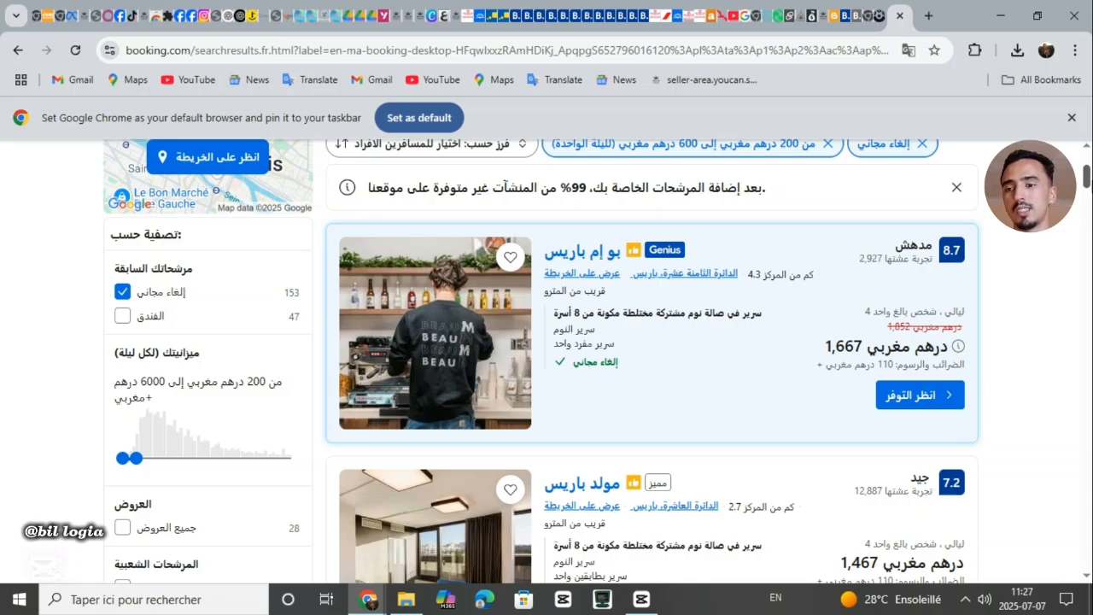
scroll(1089, 189, down, 2)
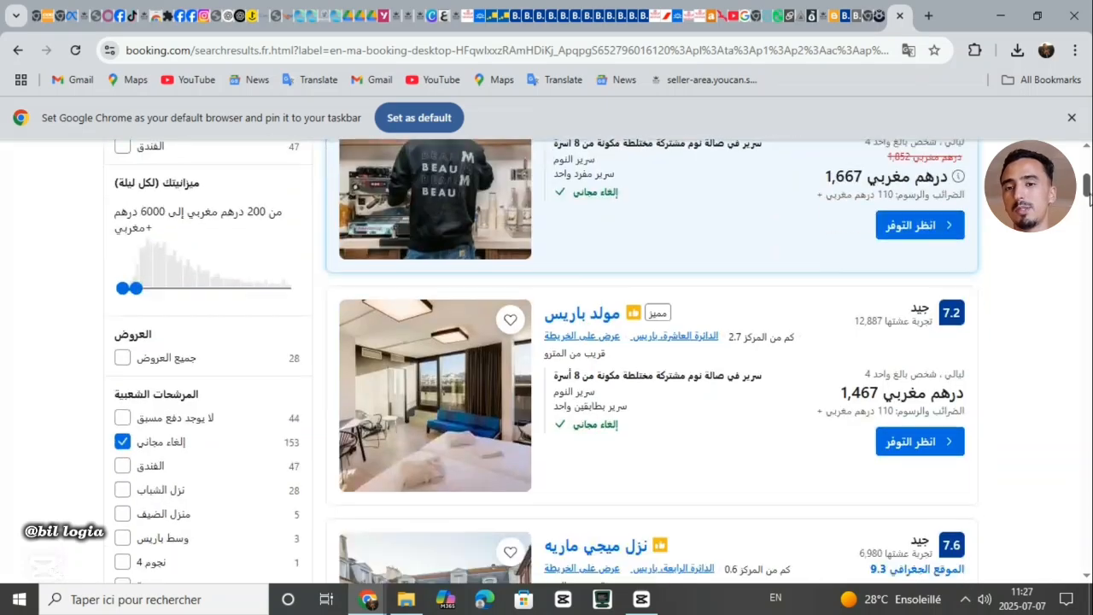
scroll(1088, 190, down, 1)
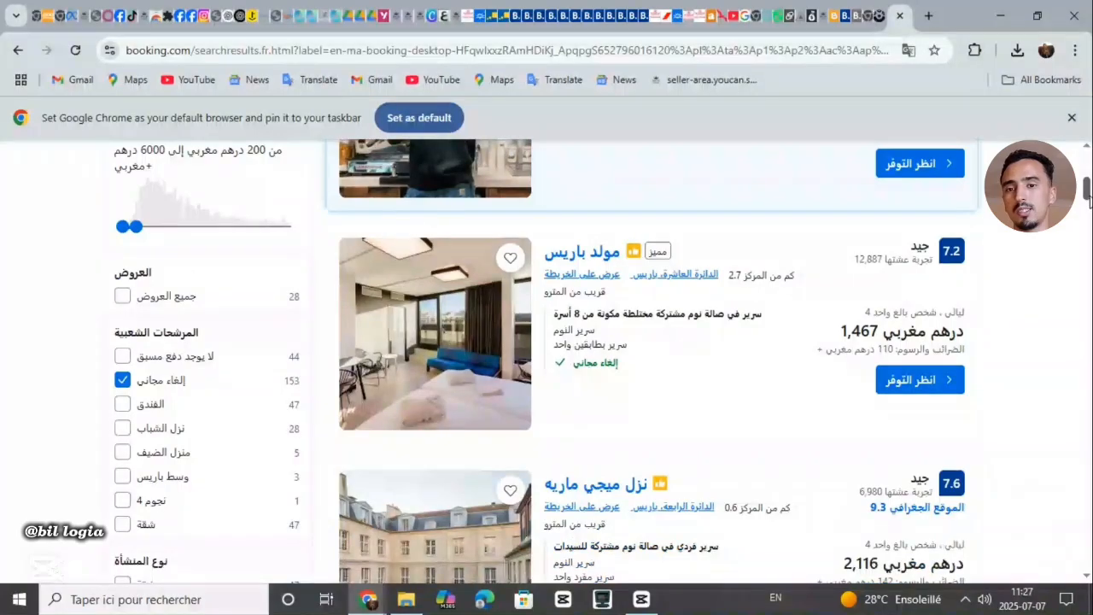
drag(1090, 223, 1090, 198)
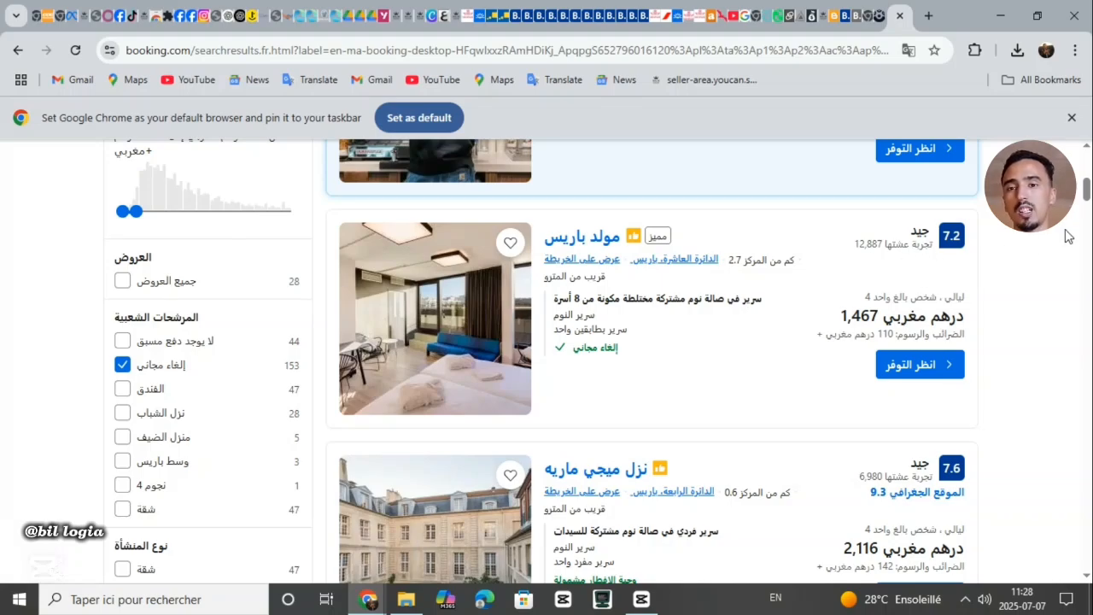
drag(1088, 190, 1088, 194)
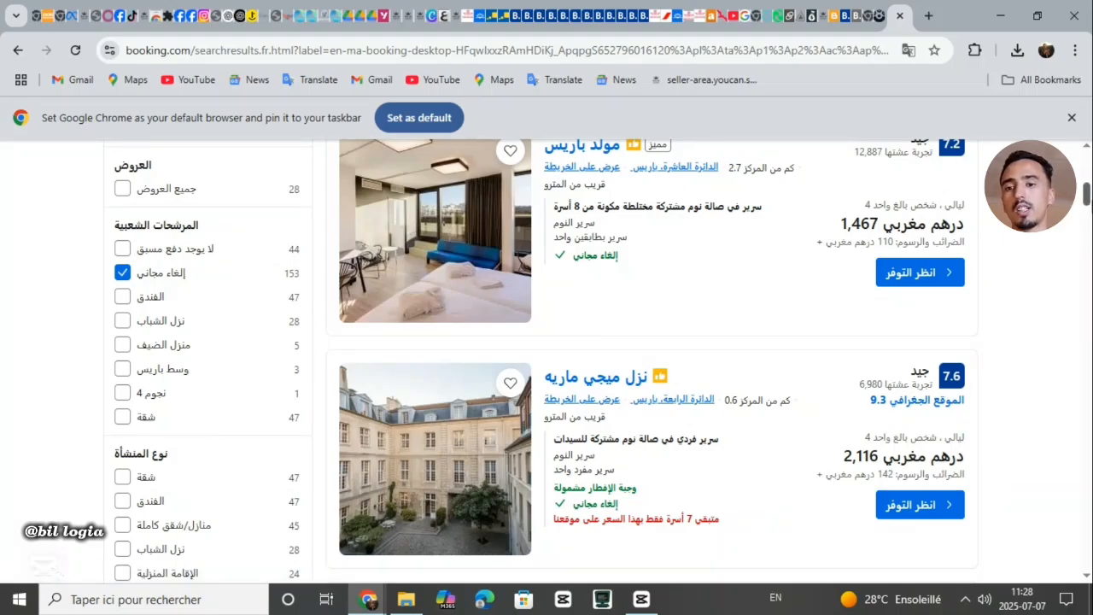
scroll(943, 303, up, 3)
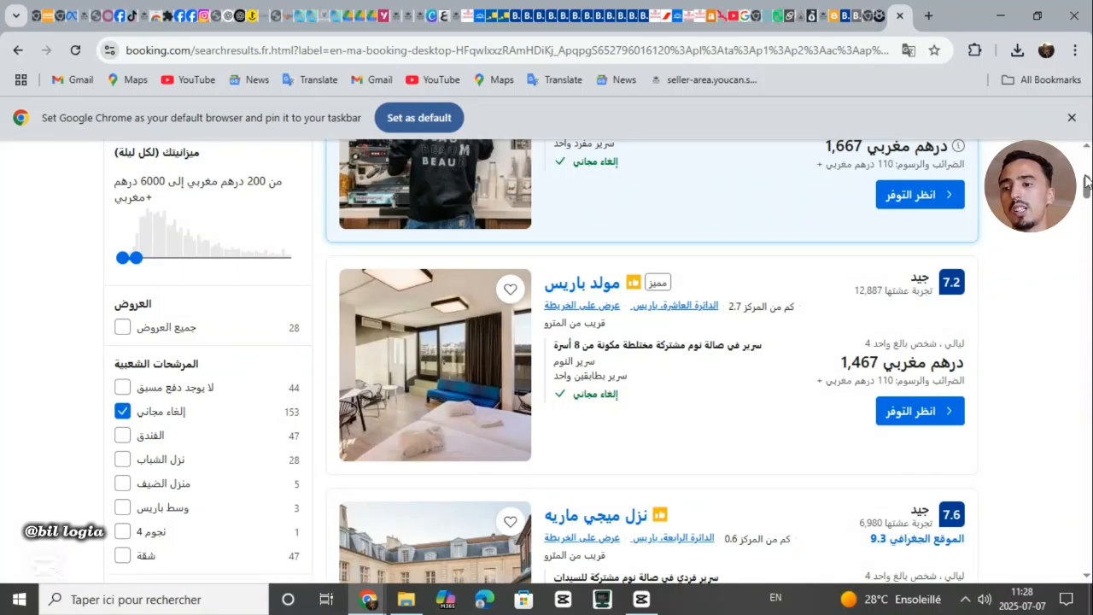
drag(1087, 186, 1088, 194)
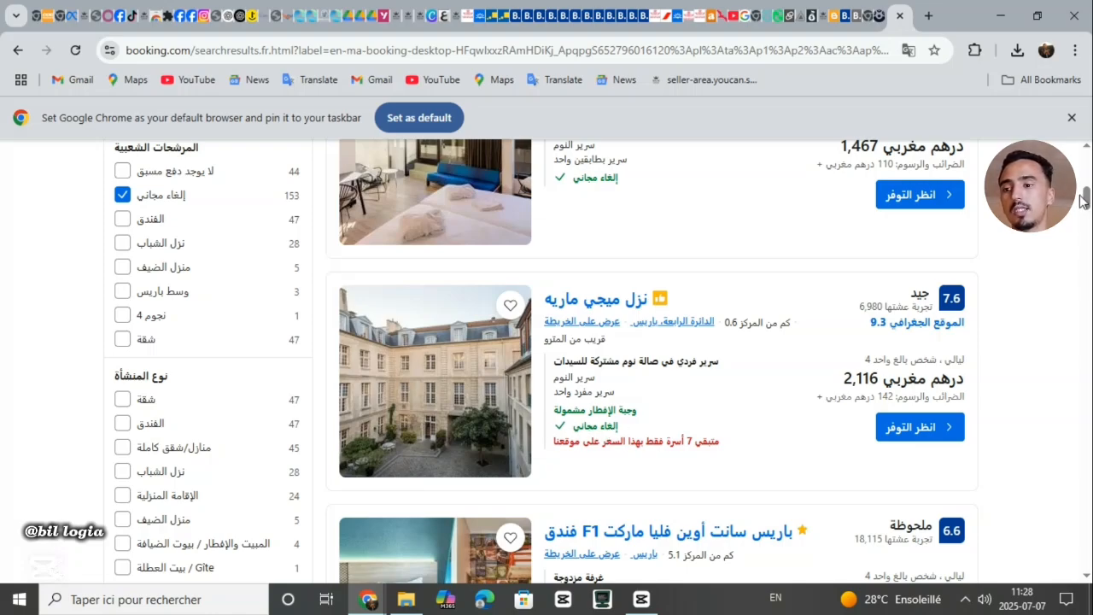
drag(1088, 198, 1088, 186)
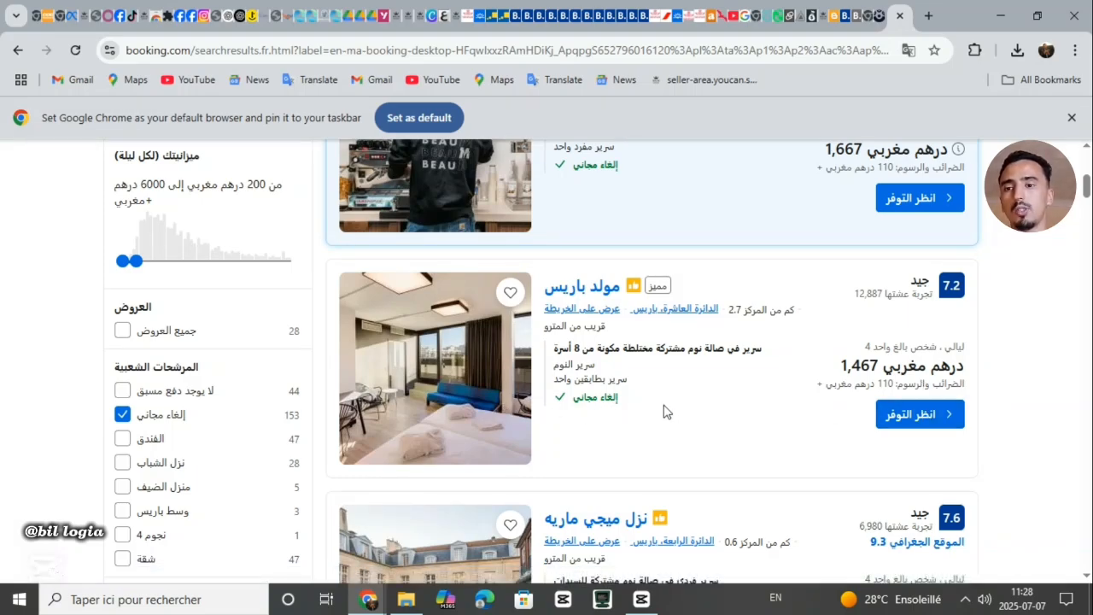
Open the Generator Paris (مولد باريس) listing via its 'انظر التوفر' button
click(916, 416)
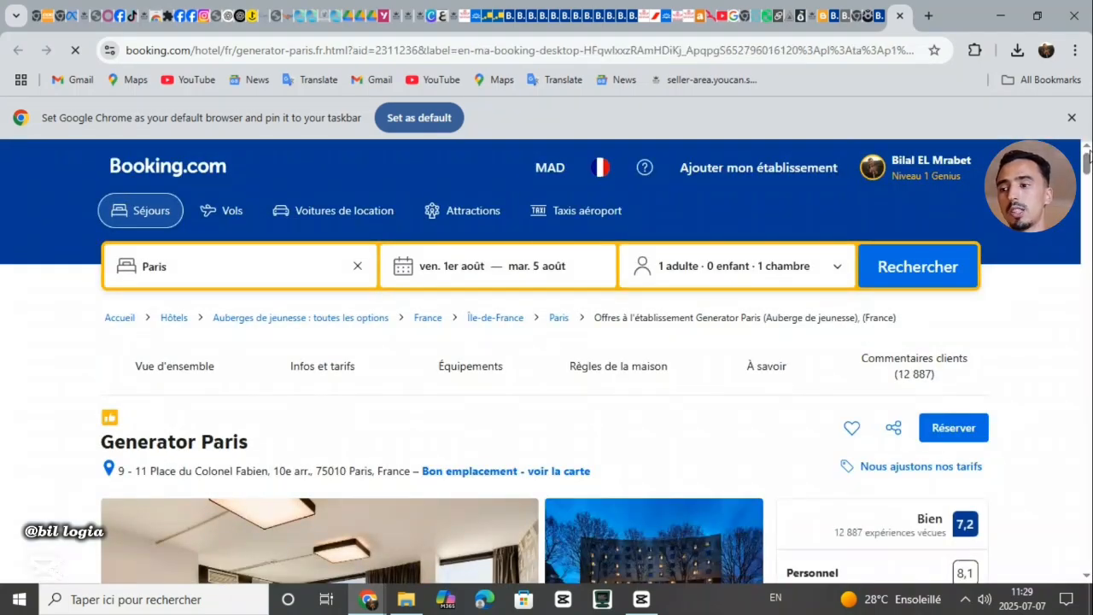
Highlight the Baignoire and Chambres non-fumeurs amenities on the Generator Paris page
scroll(547, 358, down, 6)
scroll(547, 358, down, 5)
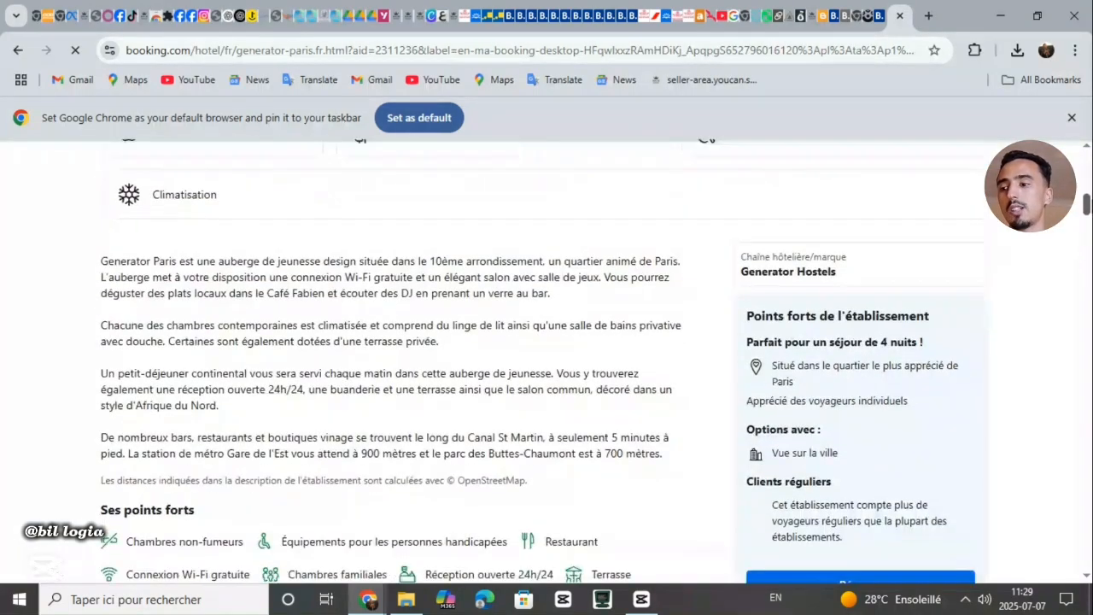
scroll(546, 359, up, 3)
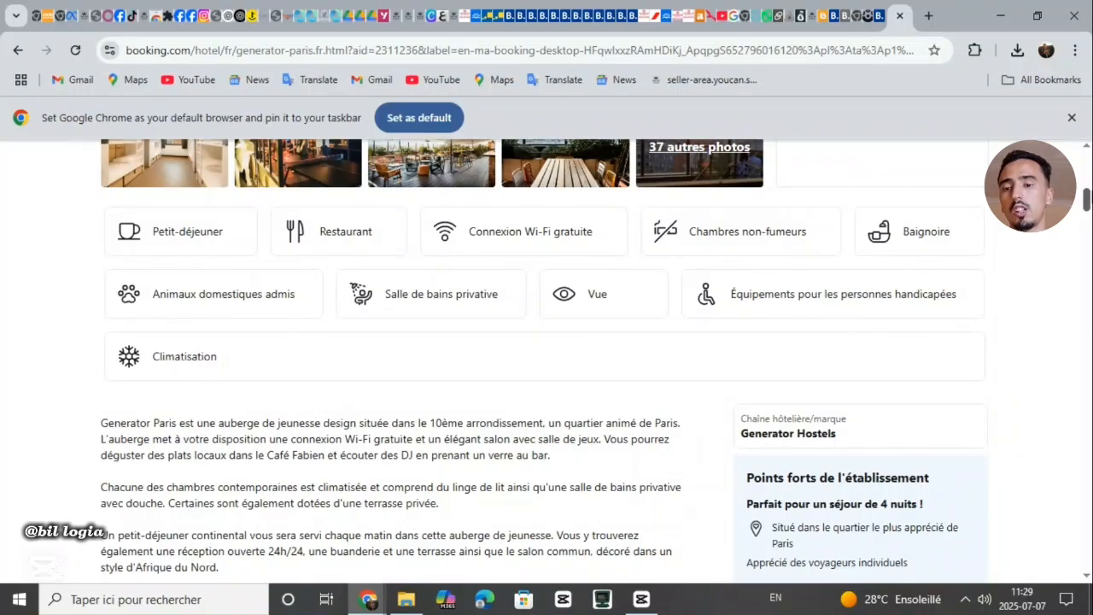
double_click(946, 239)
click(801, 239)
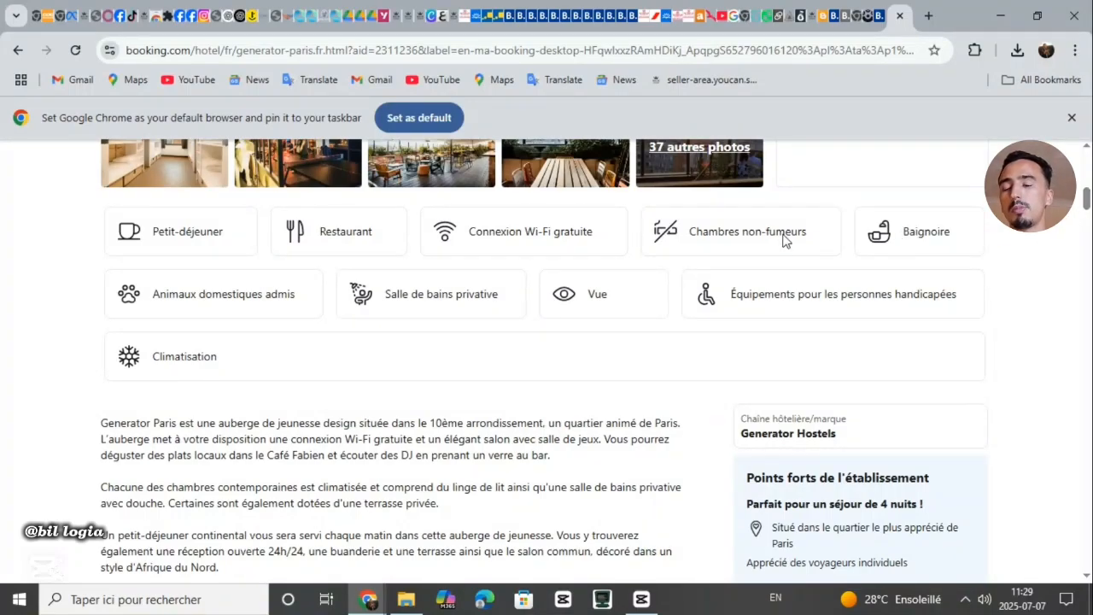
triple_click(740, 234)
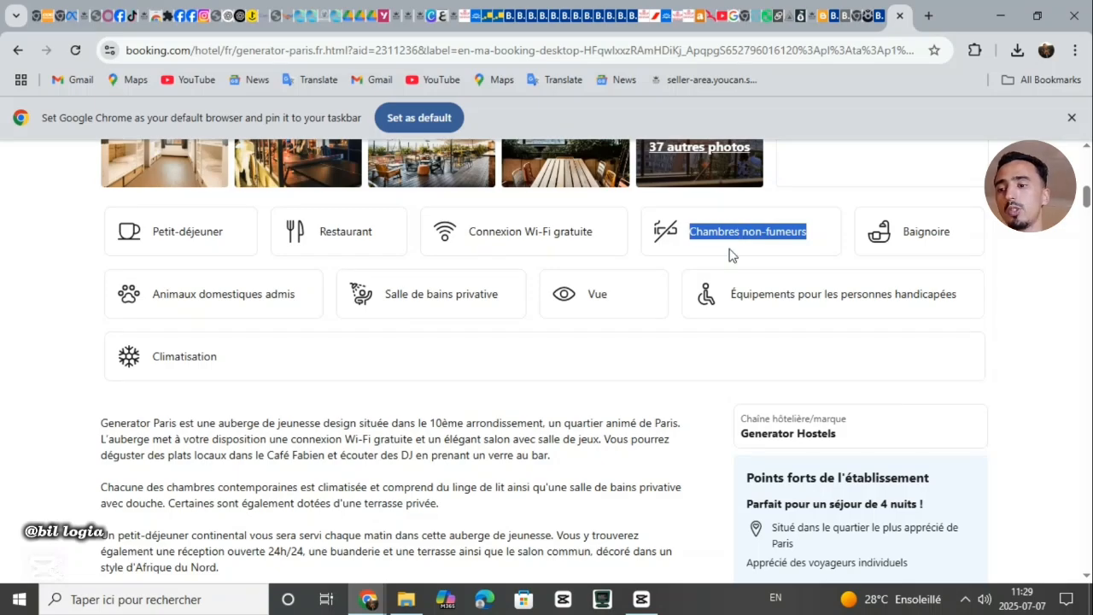
Highlight the Wi-Fi, Restaurant, Petit-déjeuner and Climatisation amenities, then move down to Disponibilité
double_click(518, 248)
click(519, 252)
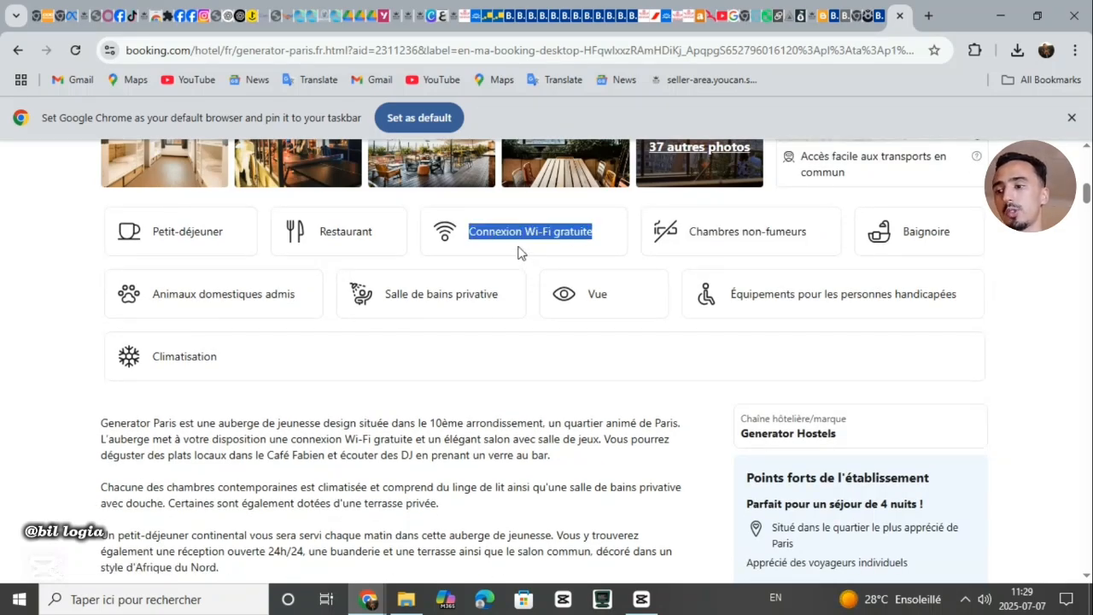
click(362, 229)
double_click(362, 229)
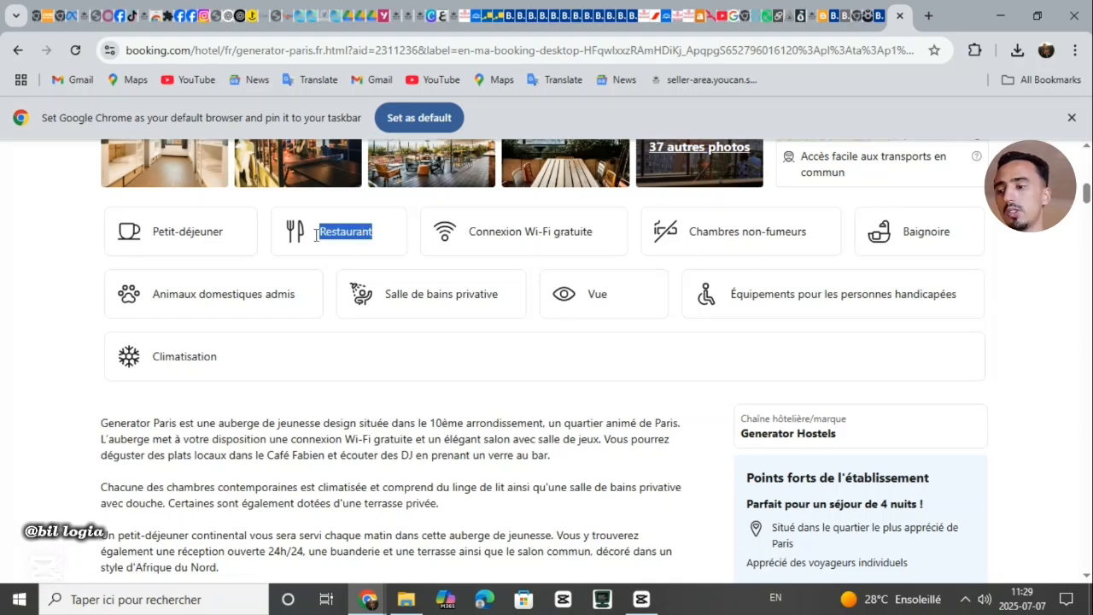
triple_click(202, 234)
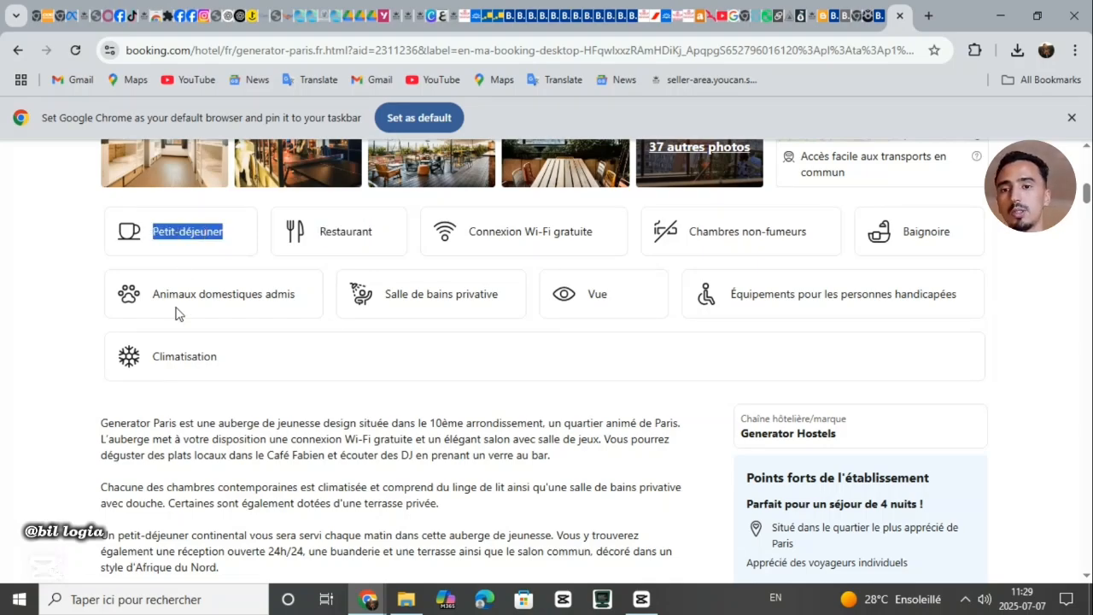
double_click(190, 362)
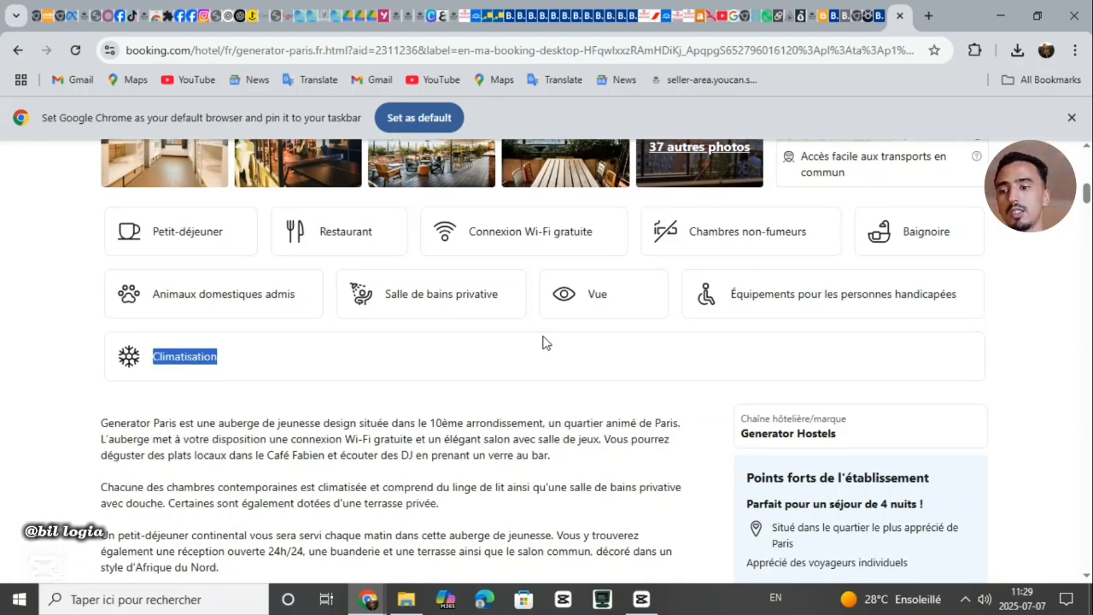
click(380, 299)
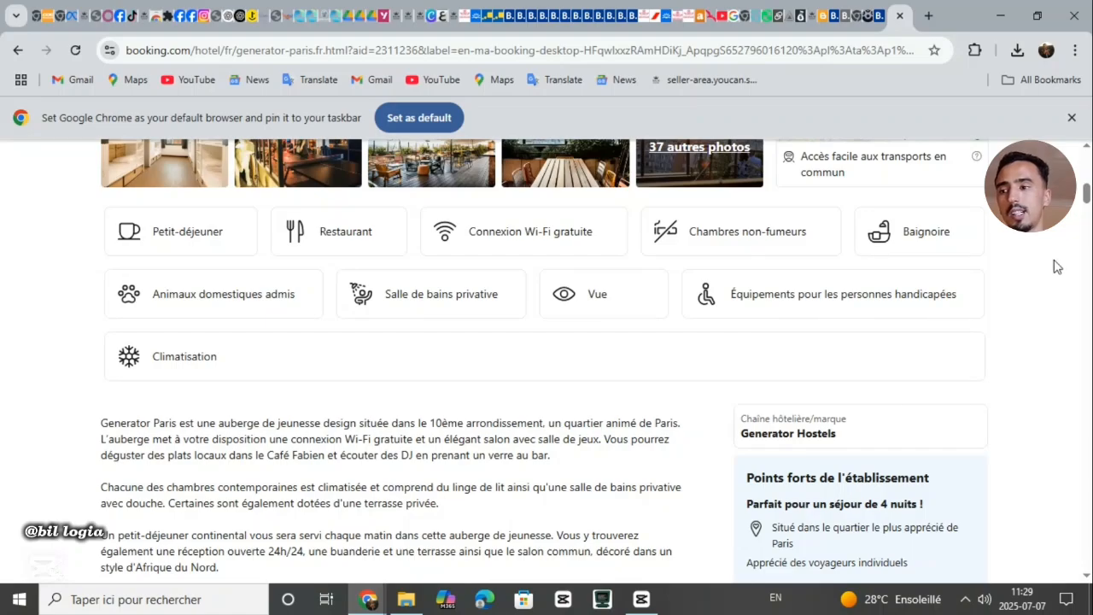
drag(1086, 195, 1086, 231)
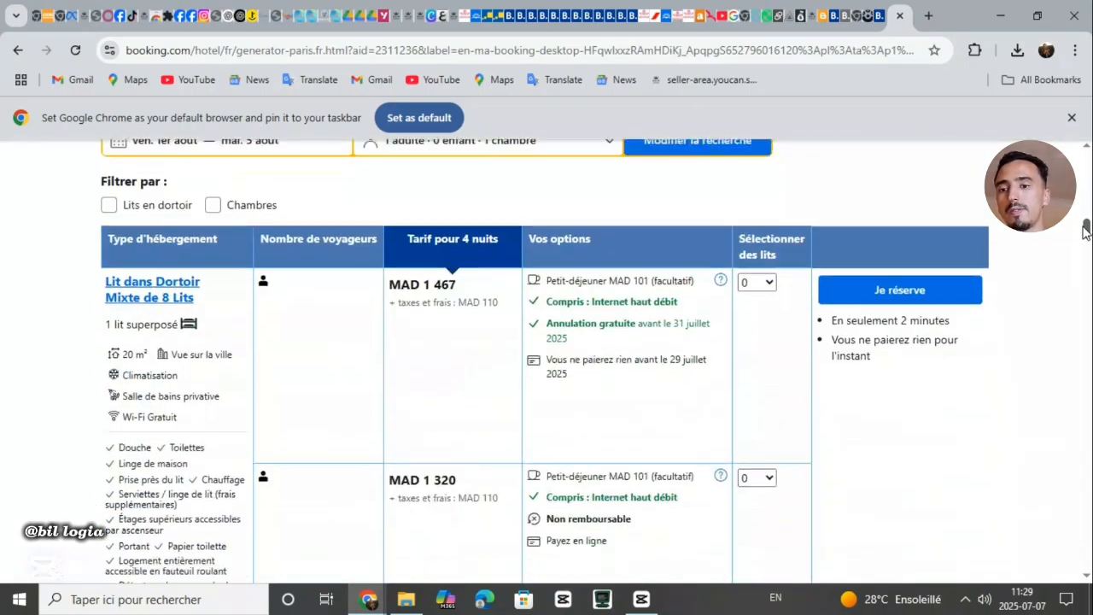
Select 1 bed in the 'Lit dans Dortoir Mixte de 8 Lits' for MAD 1 467
click(755, 287)
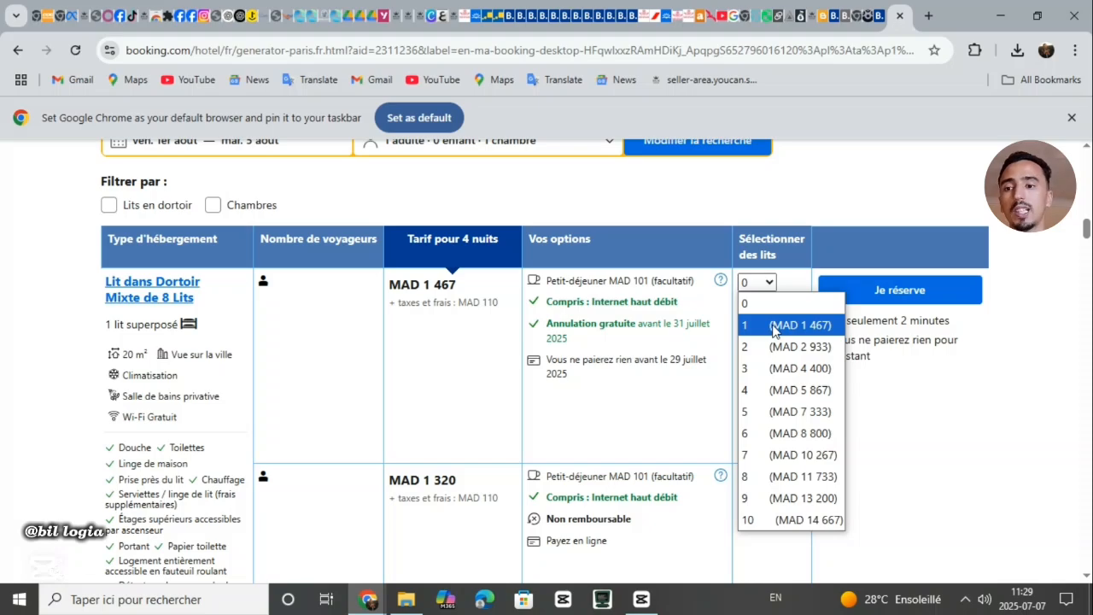
click(773, 327)
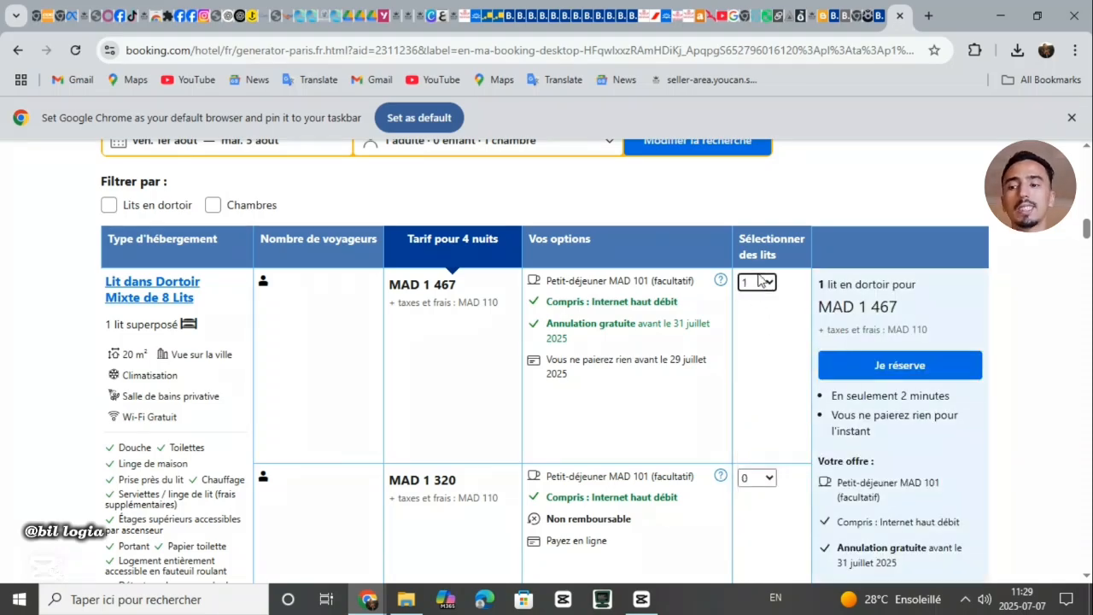
click(761, 282)
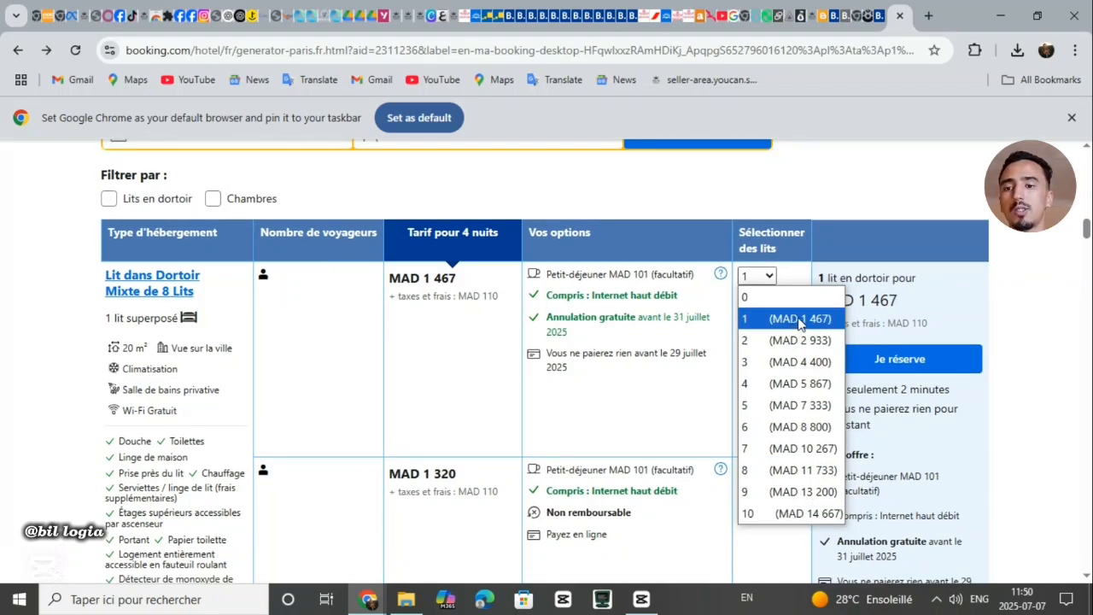
click(798, 323)
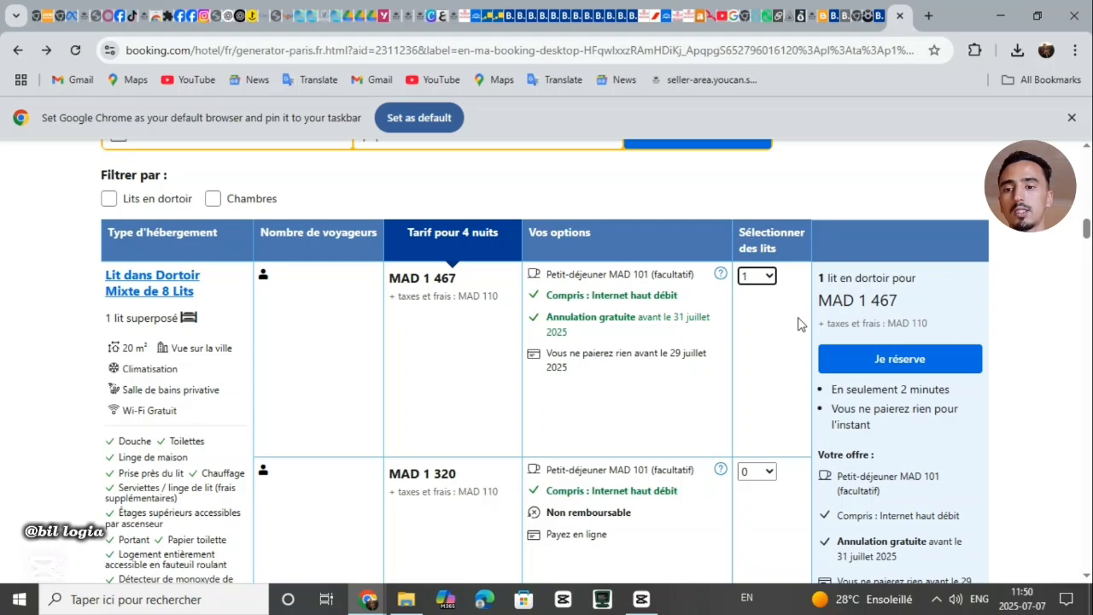
Reserve the dorm bed with 'Je réserve' and scroll through the 'Saisissez vos coordonnées' form
mouse_move(893, 360)
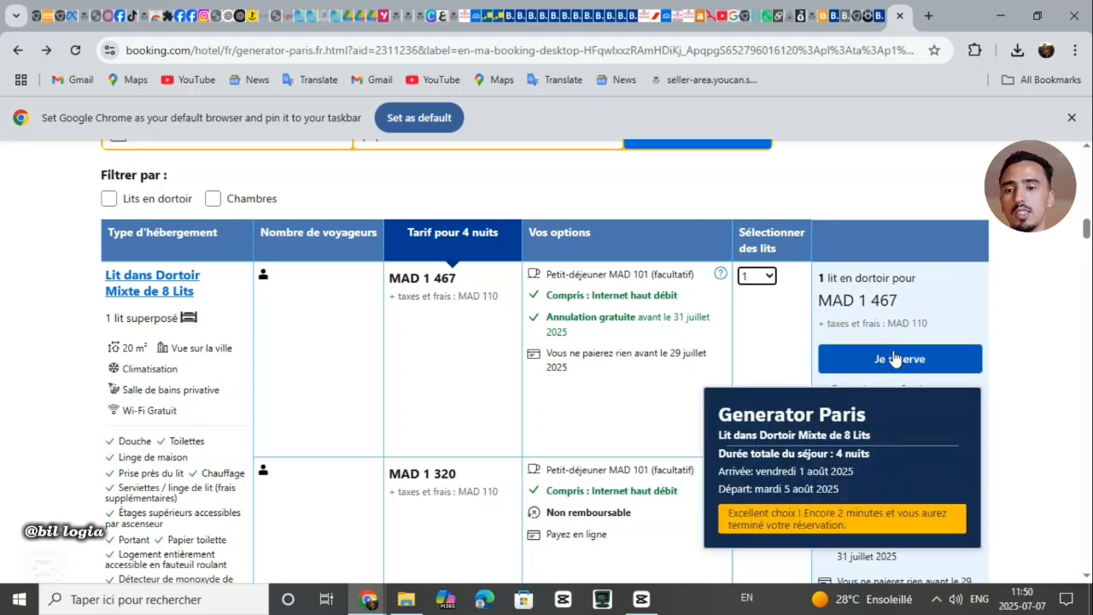
click(884, 366)
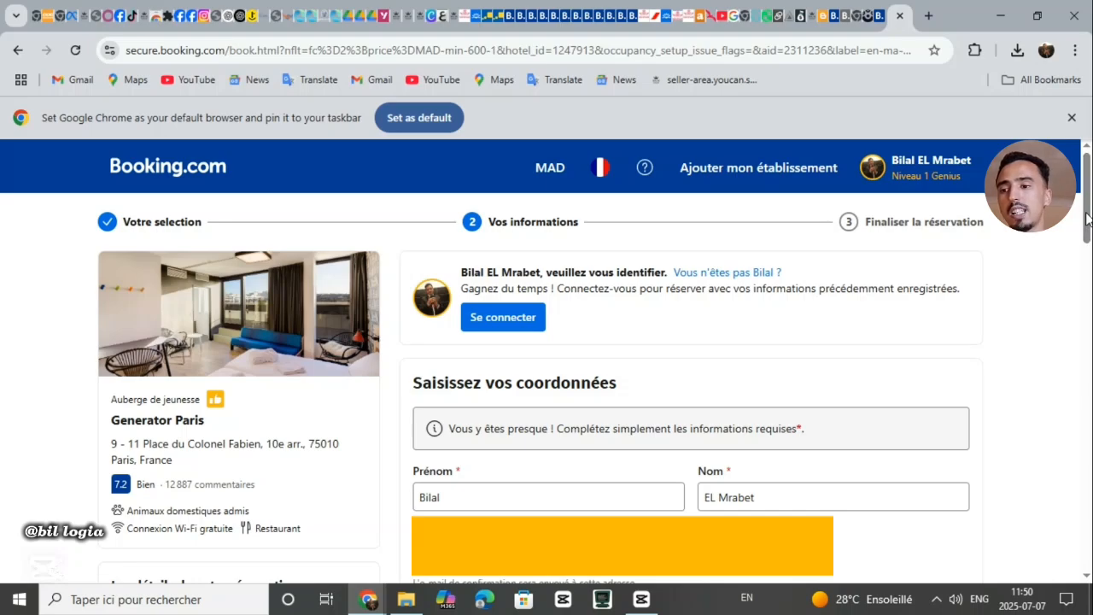
scroll(755, 282, down, 2)
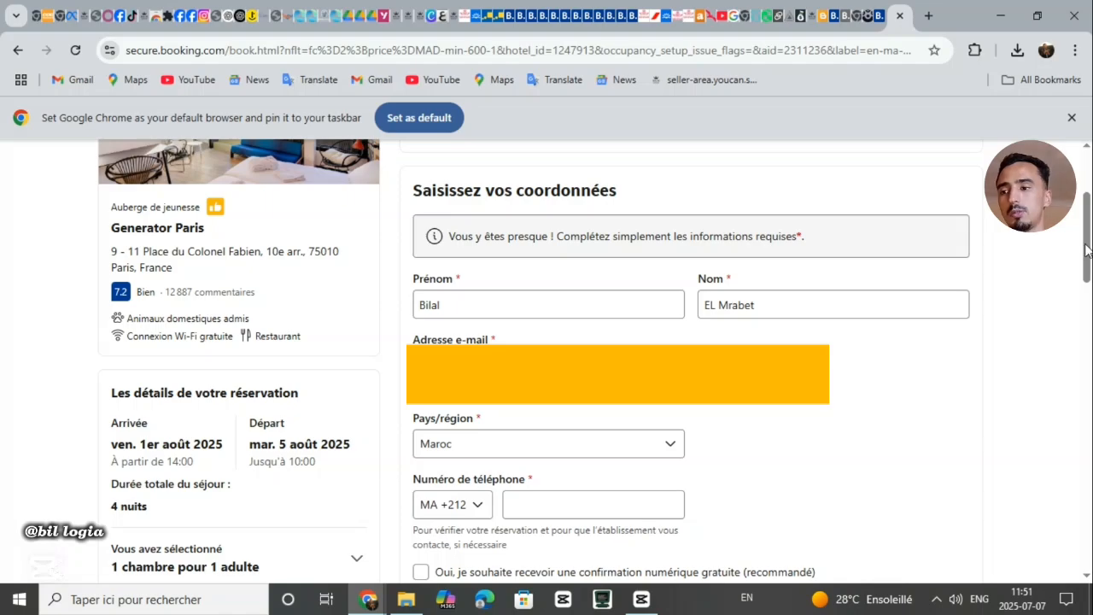
drag(1087, 250, 1088, 301)
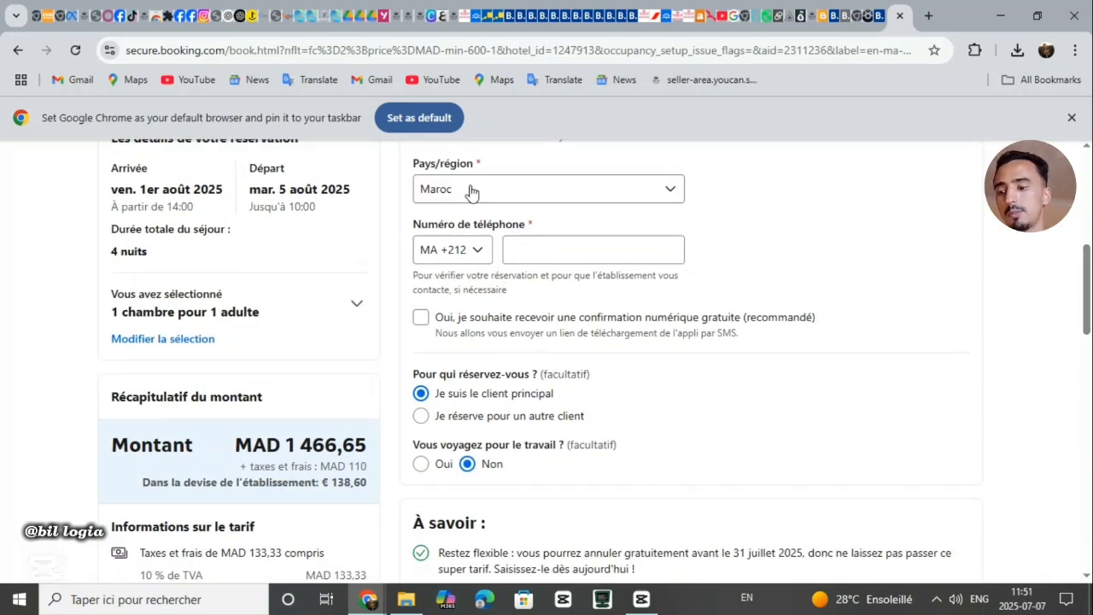
Enter the guest's Moroccan +212 phone number in the Numéro de téléphone field
click(563, 244)
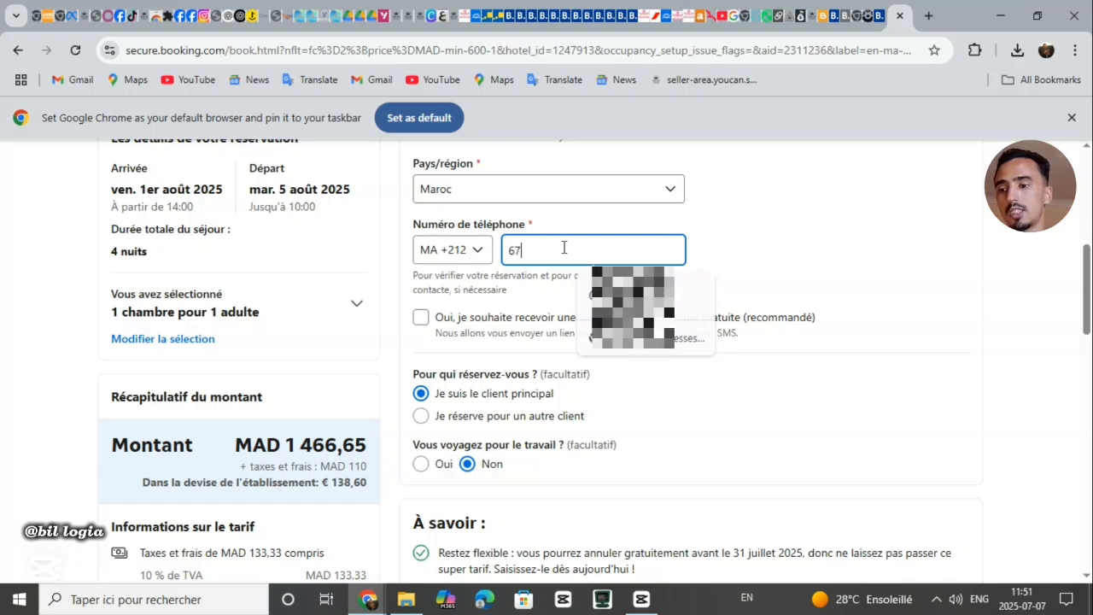
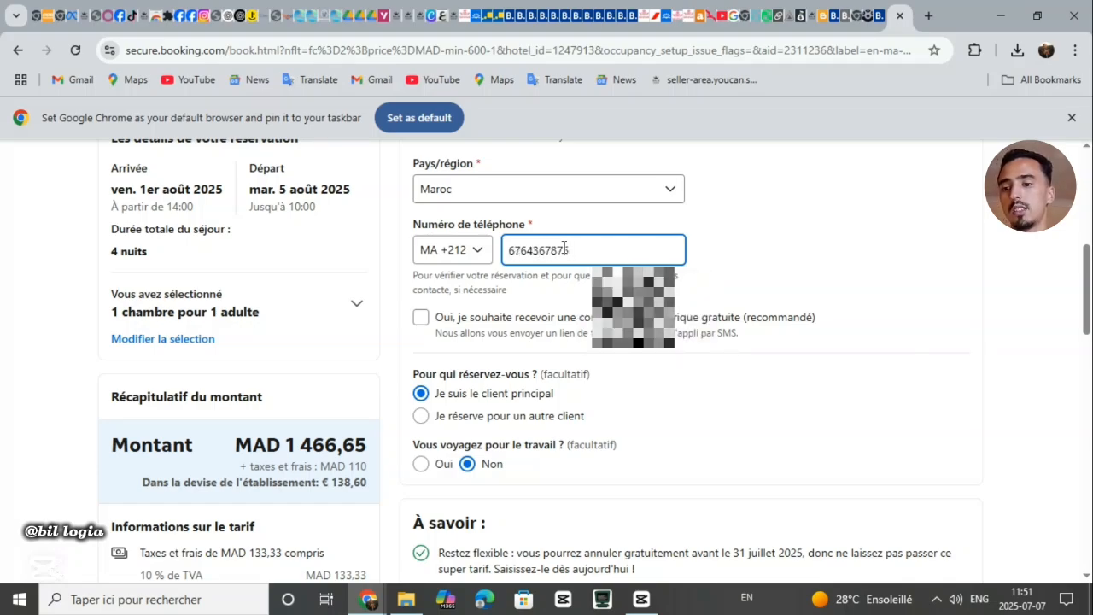
click(861, 352)
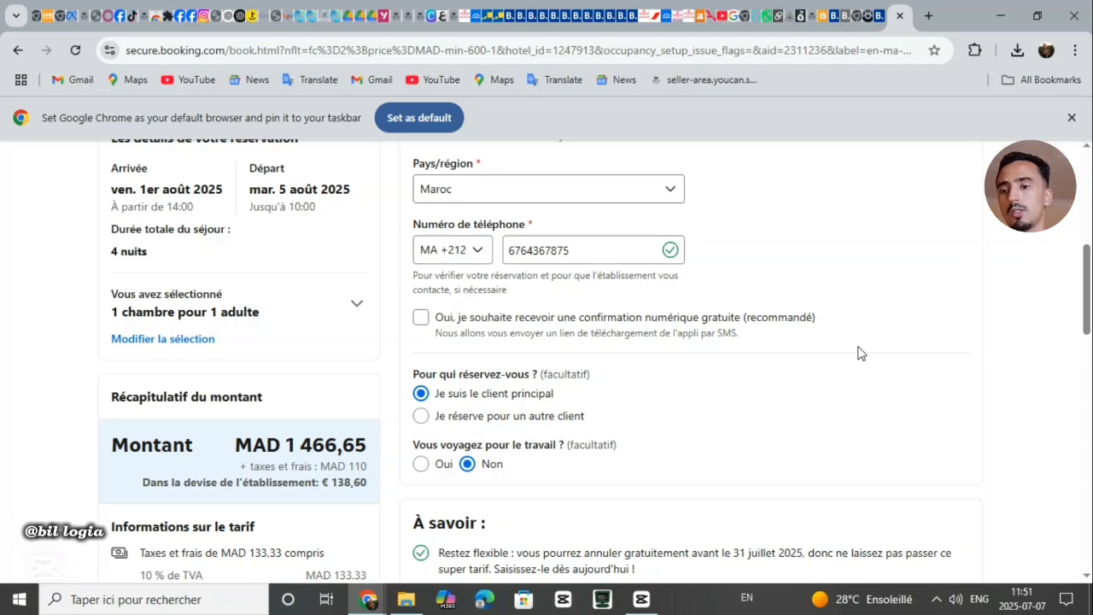
Leave the free digital SMS confirmation option unticked
triple_click(500, 320)
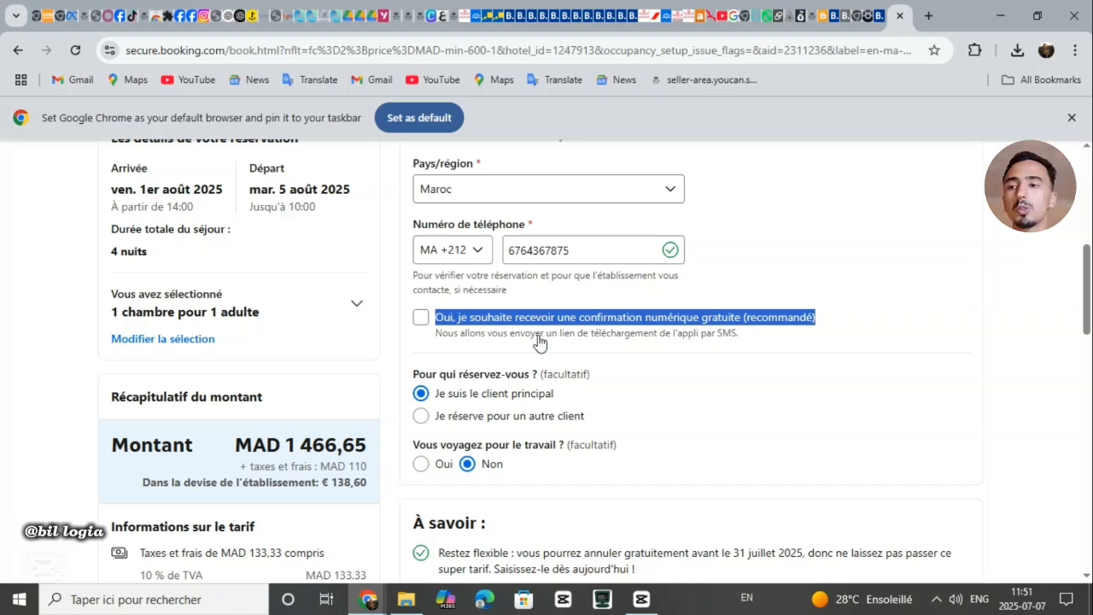
click(539, 341)
triple_click(538, 342)
click(539, 341)
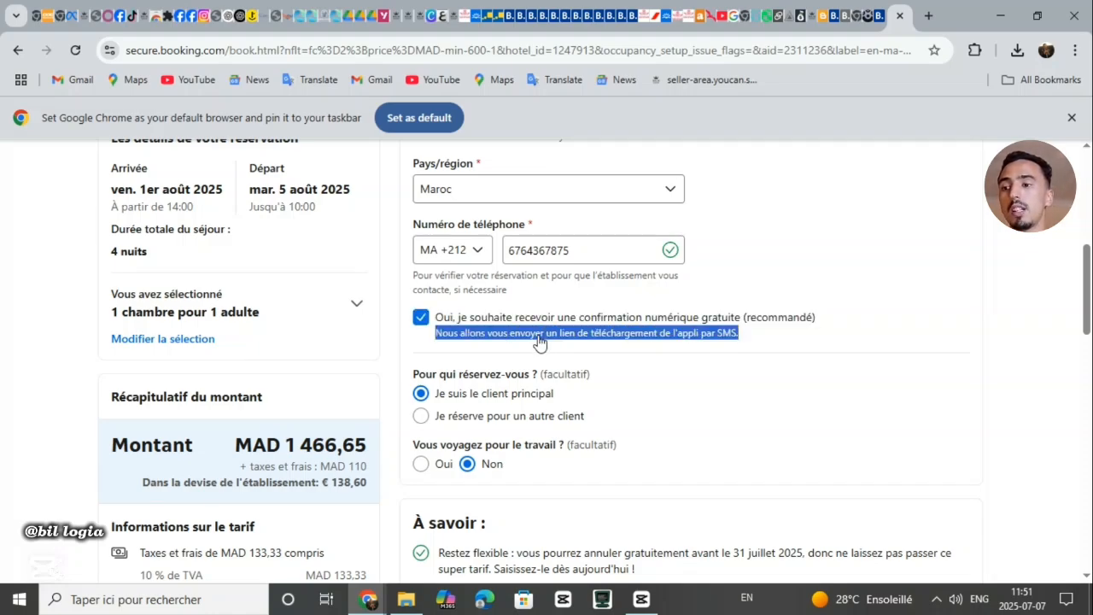
click(521, 333)
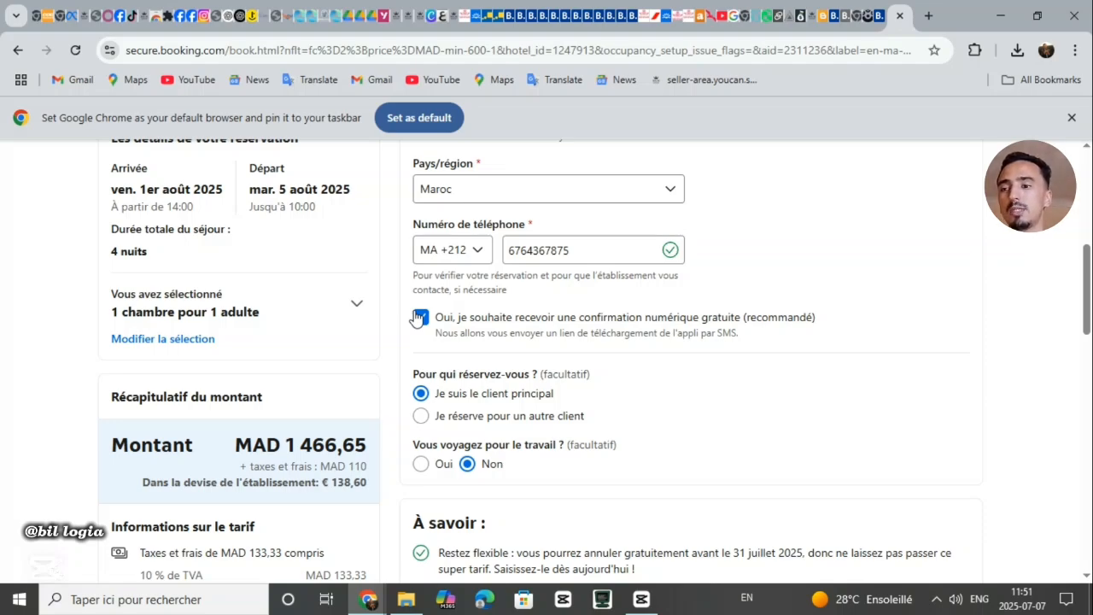
click(420, 318)
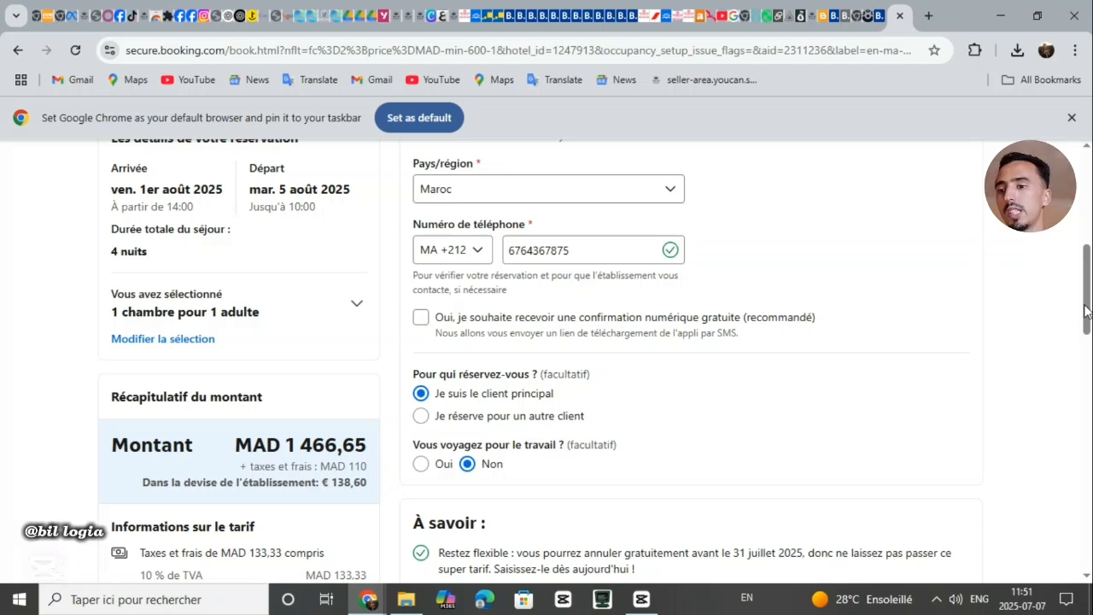
drag(1087, 311, 1085, 344)
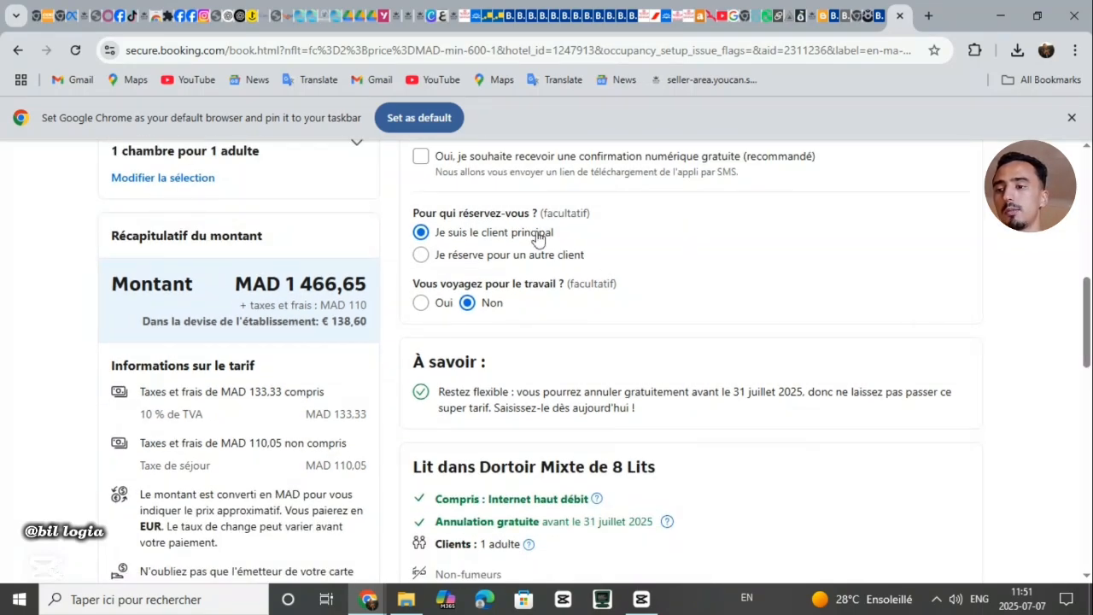
double_click(509, 214)
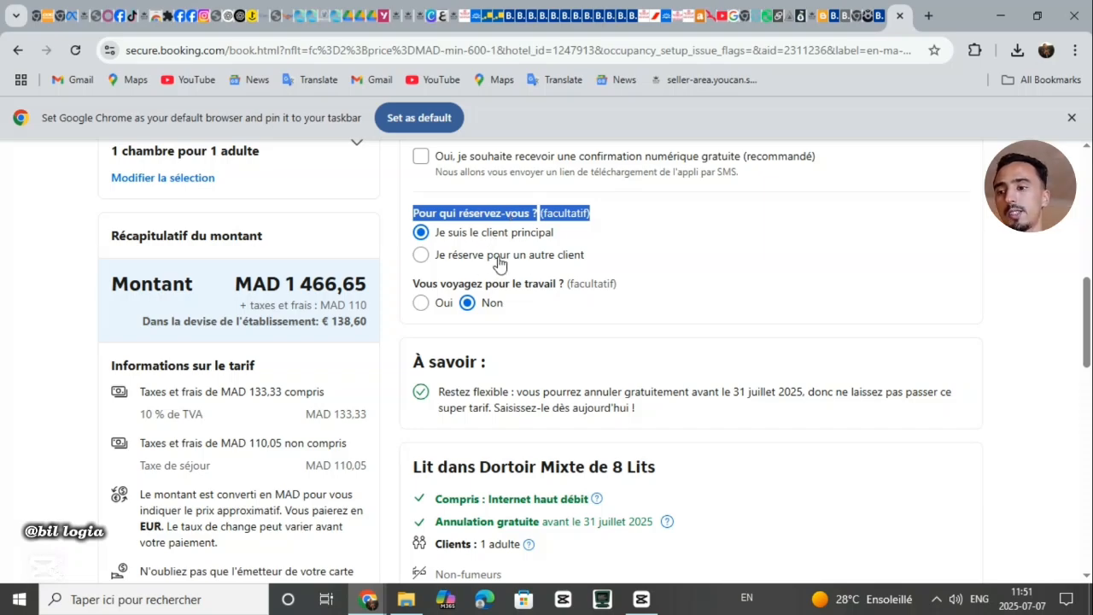
click(534, 241)
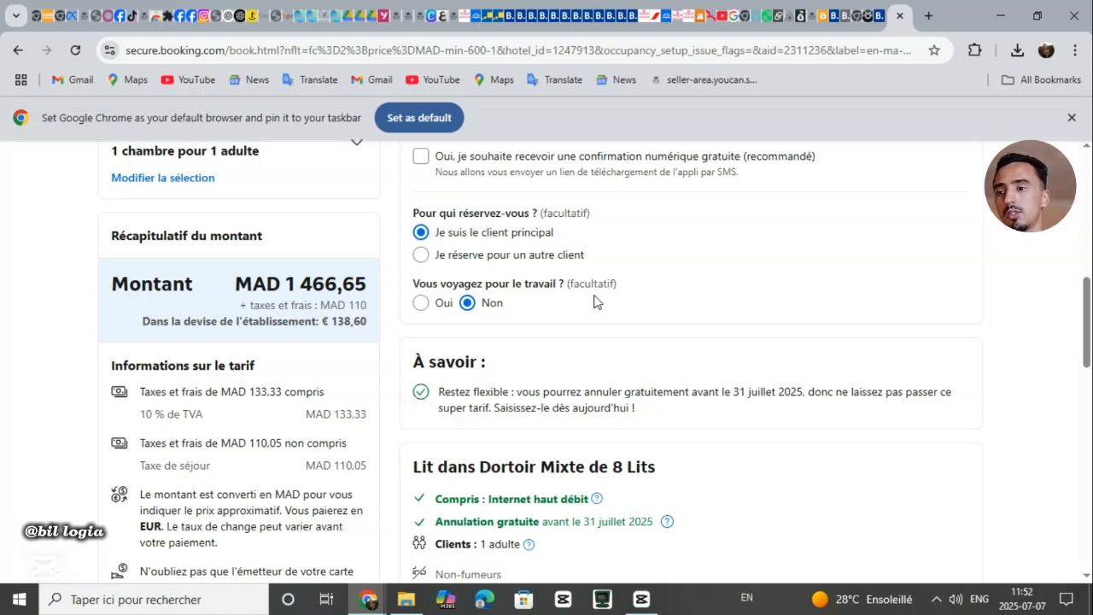
triple_click(535, 283)
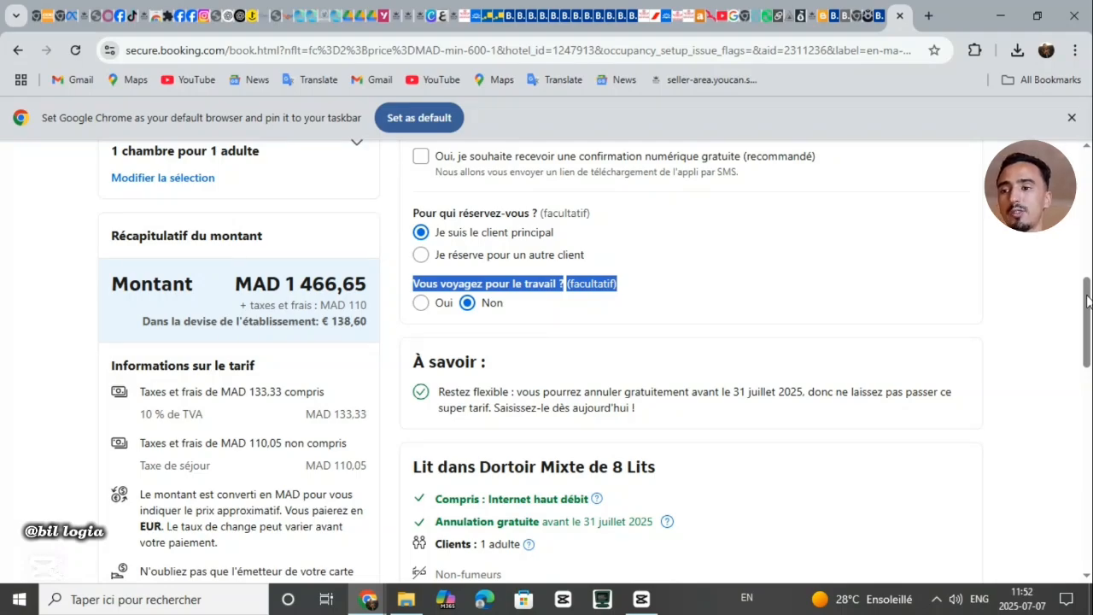
drag(1089, 299, 1088, 328)
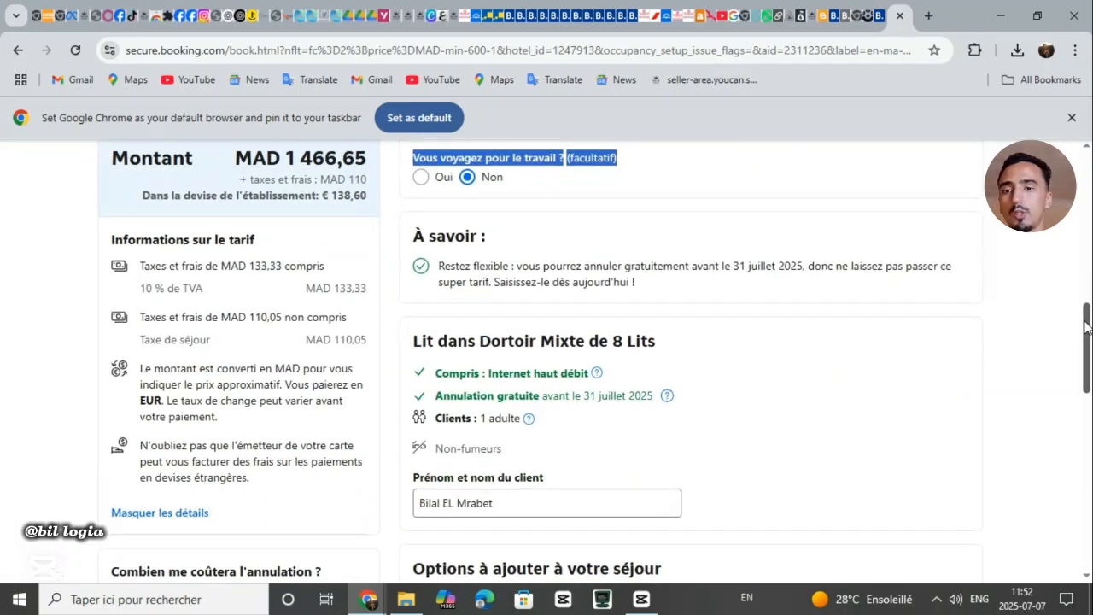
click(476, 182)
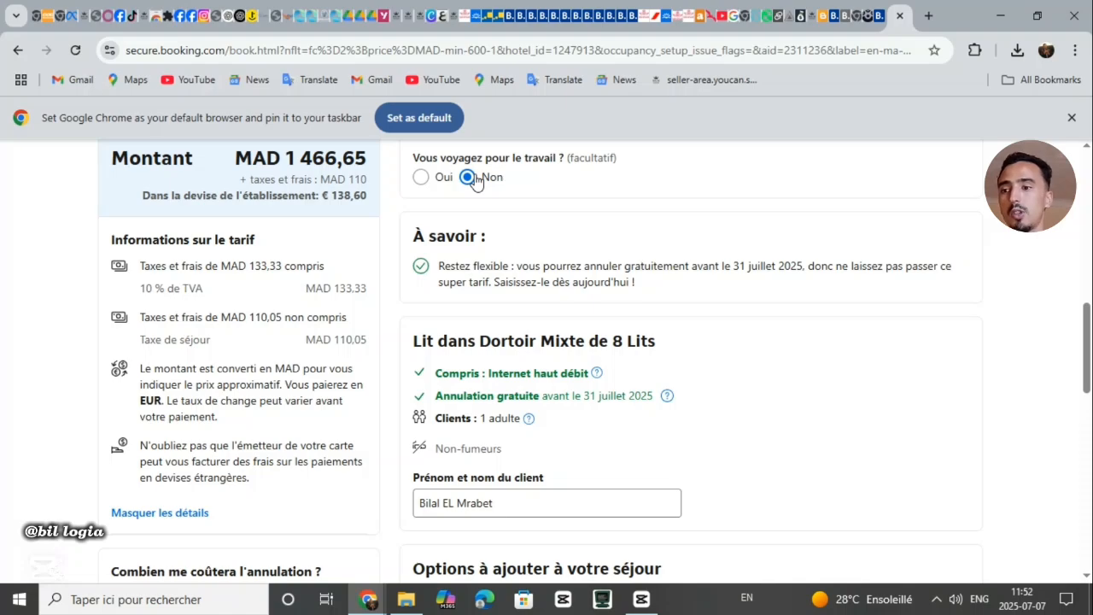
double_click(484, 478)
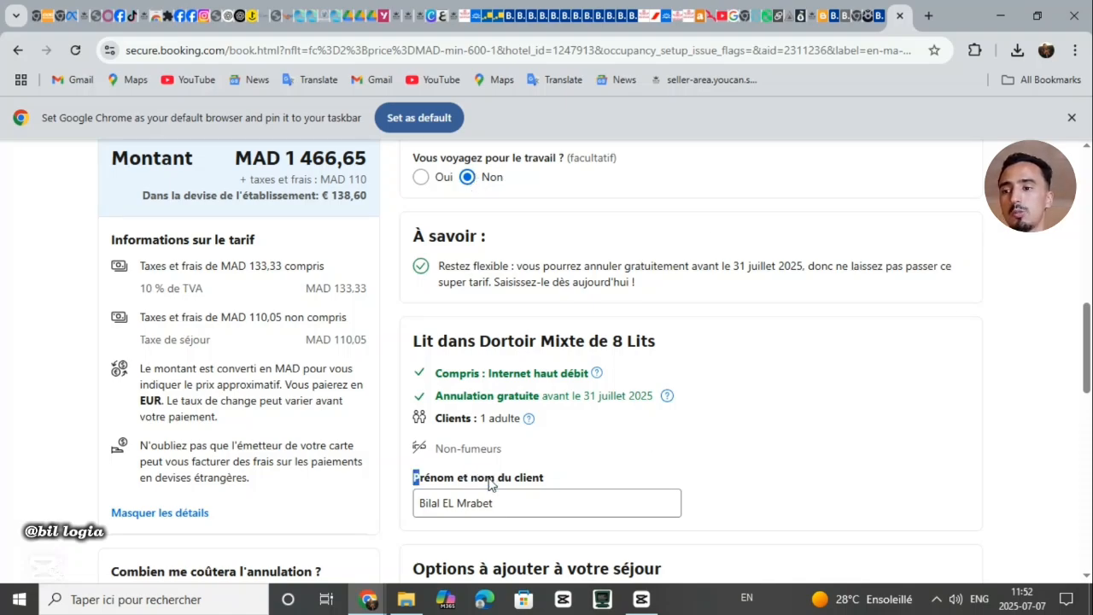
triple_click(523, 497)
double_click(523, 497)
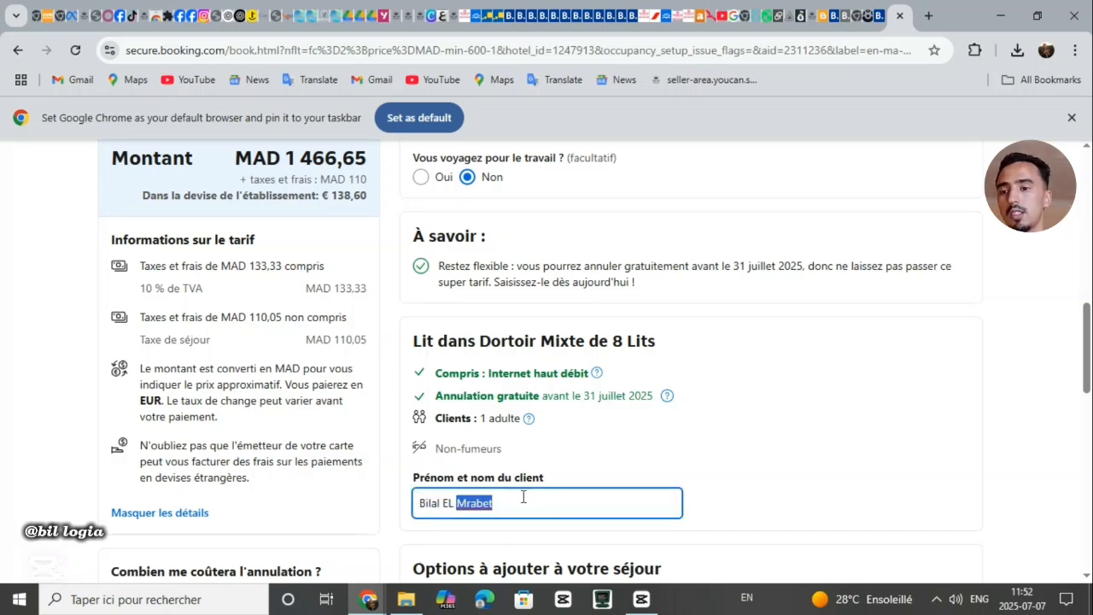
click(860, 470)
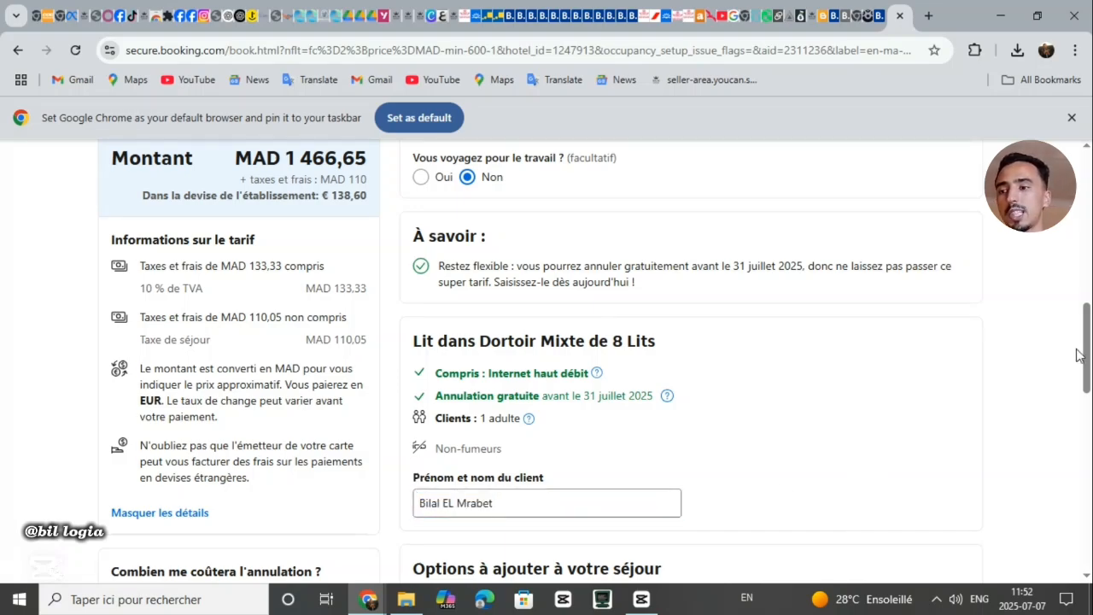
scroll(1078, 359, down, 4)
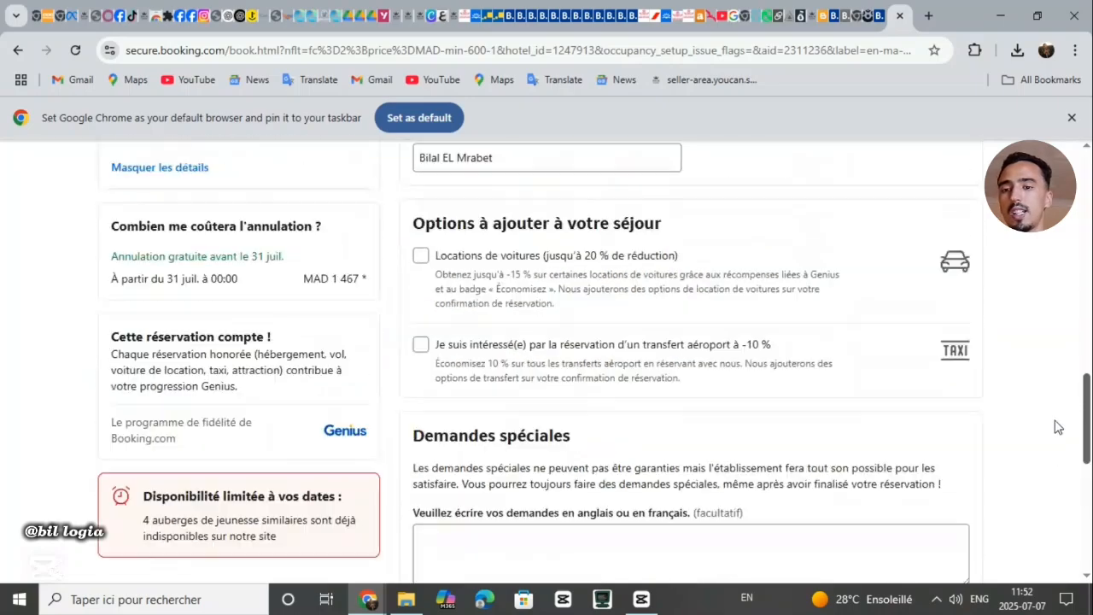
scroll(1059, 427, up, 1)
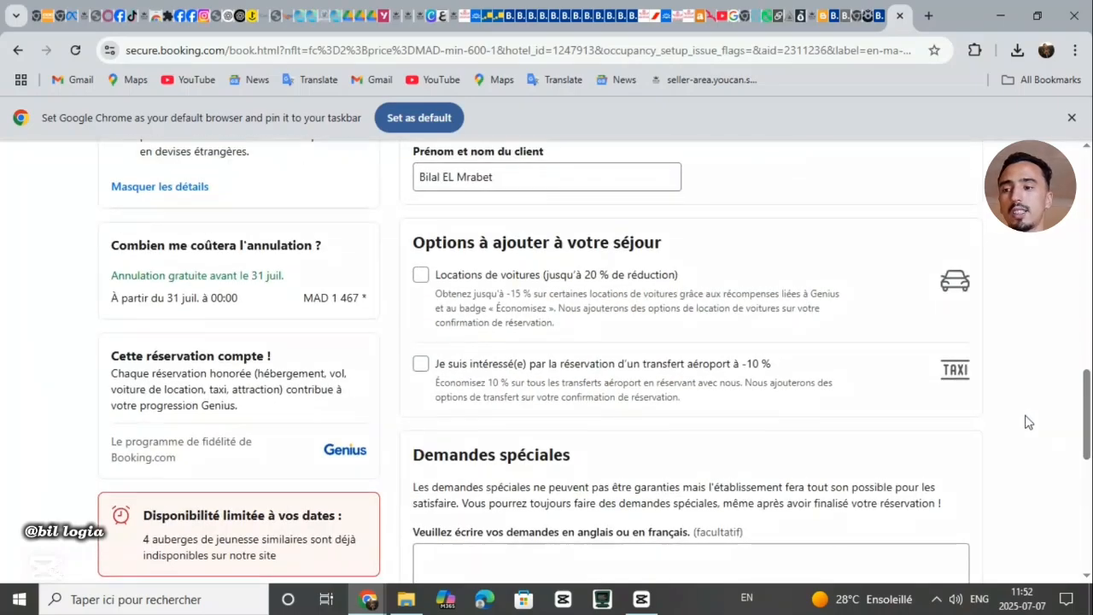
triple_click(653, 243)
double_click(653, 243)
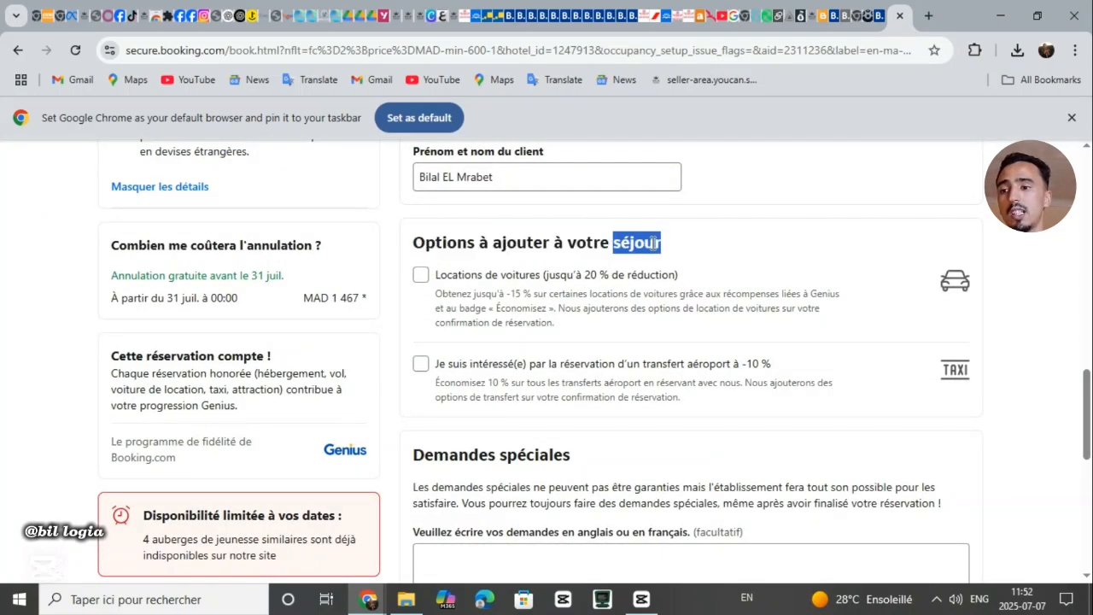
triple_click(654, 243)
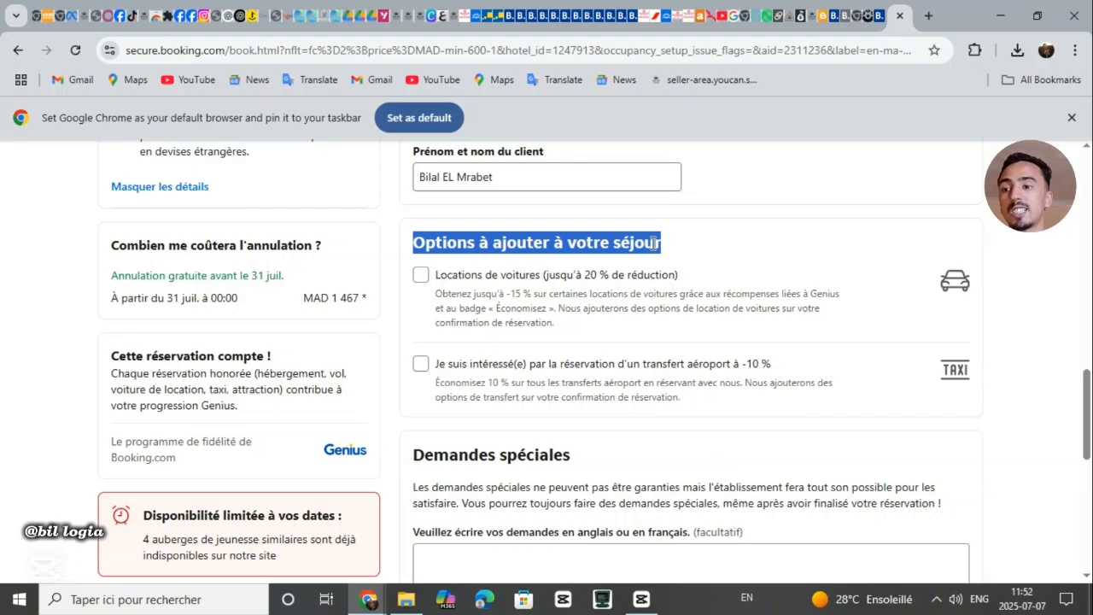
double_click(654, 243)
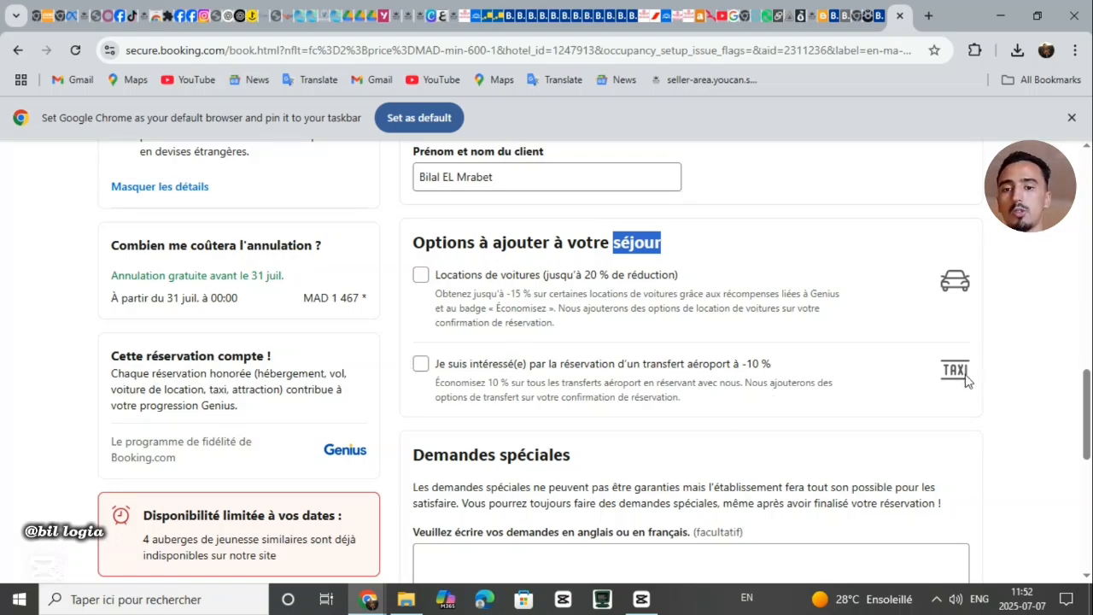
click(1013, 385)
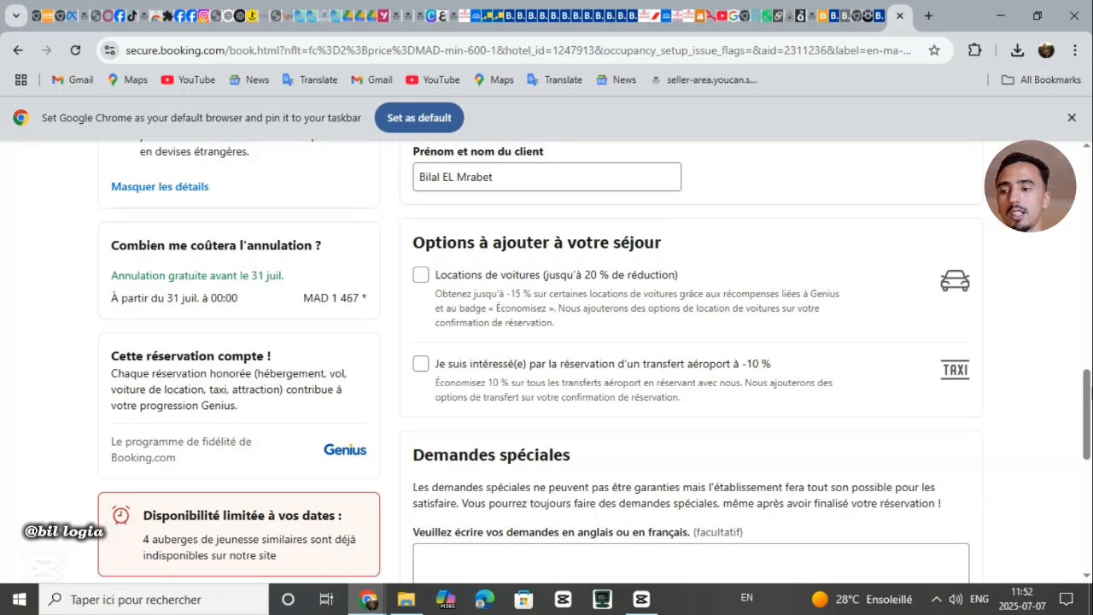
drag(1087, 399, 1065, 480)
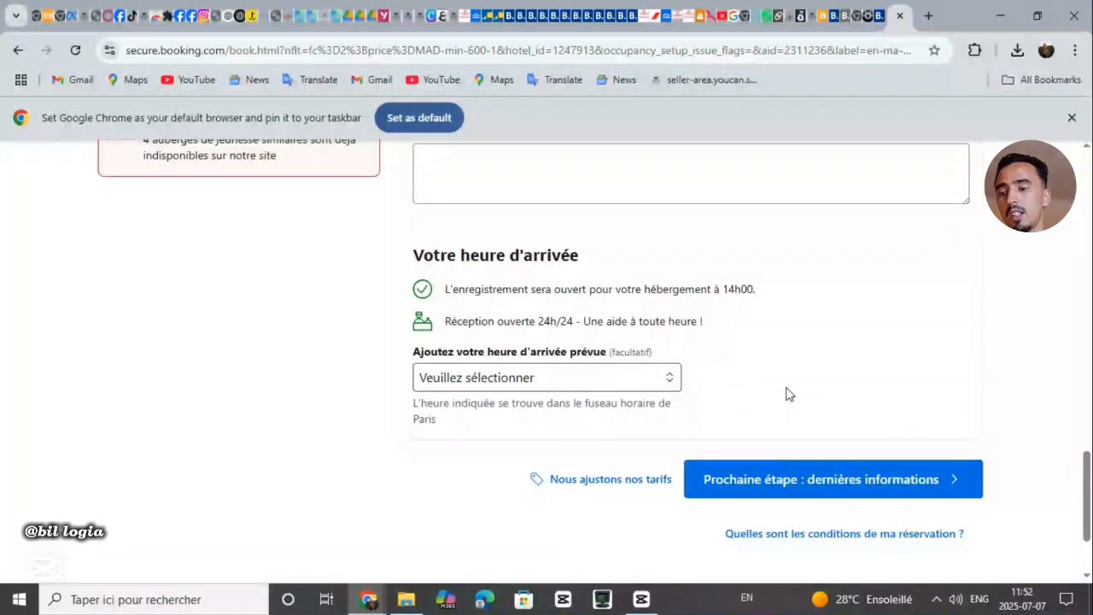
Change the expected arrival time from 8h00 – 9h00 to 'Je ne sais pas'
triple_click(513, 248)
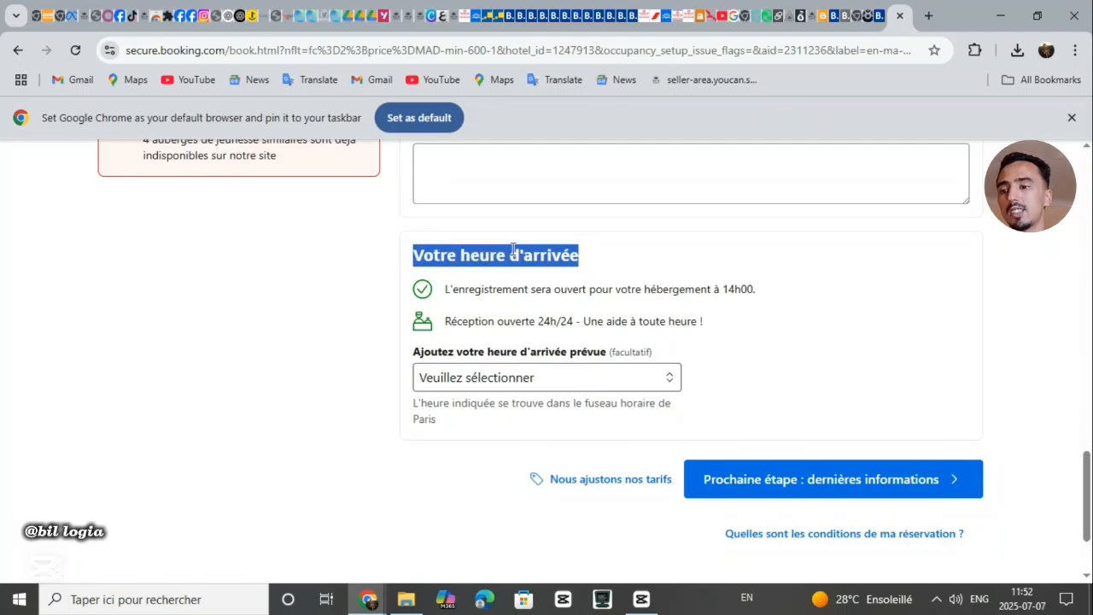
click(512, 249)
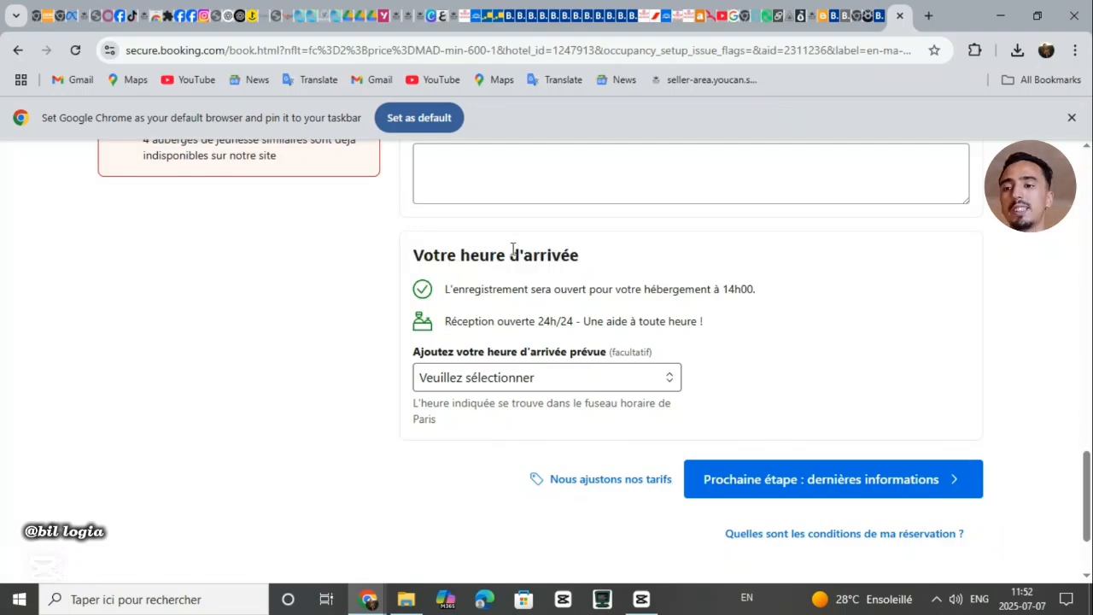
triple_click(512, 249)
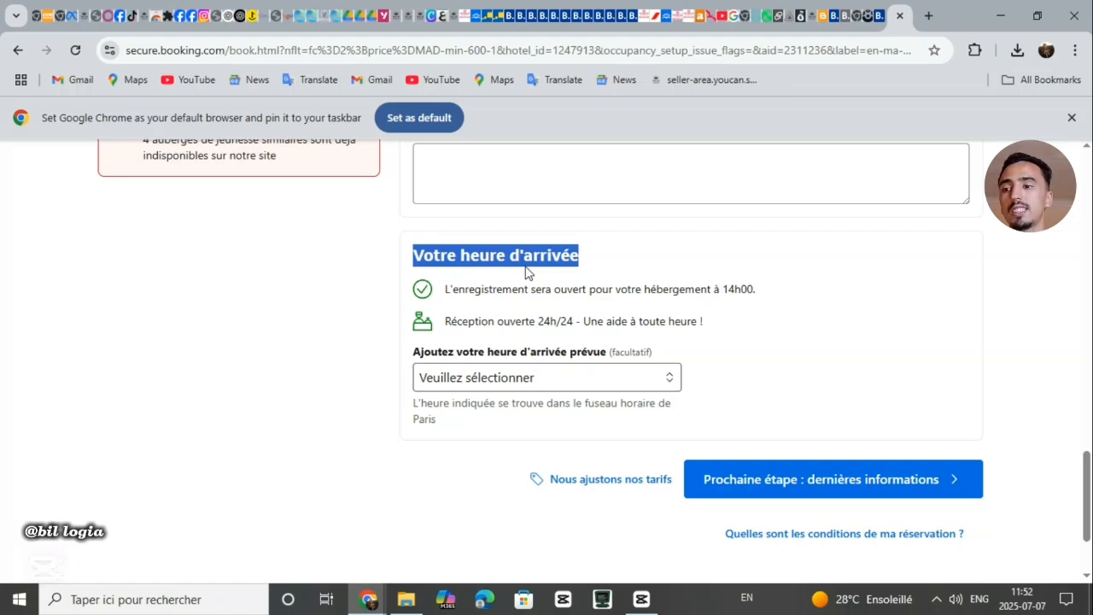
click(606, 369)
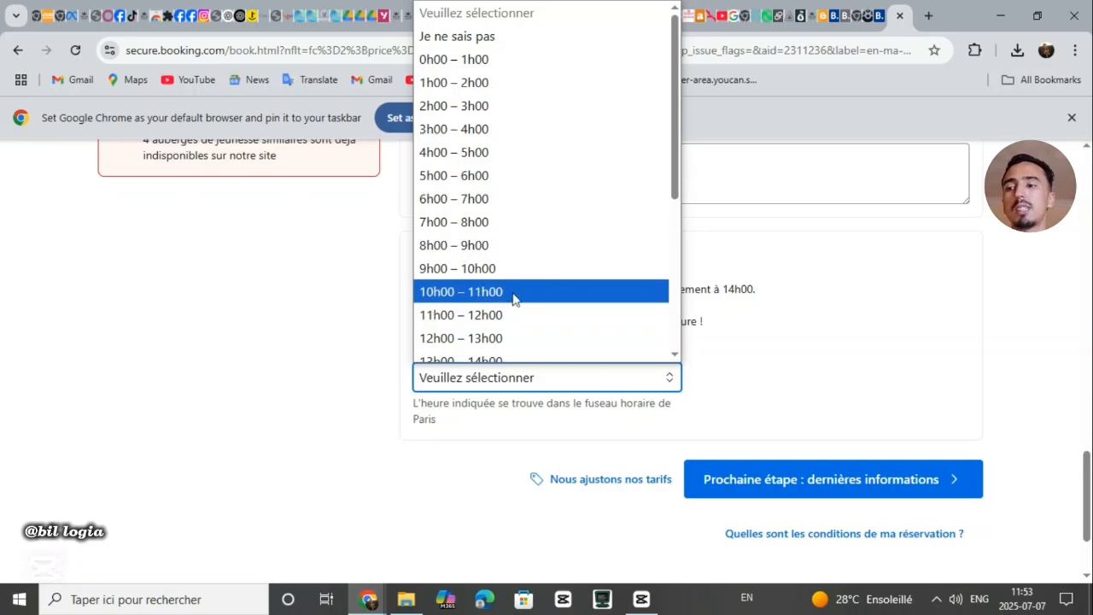
click(479, 249)
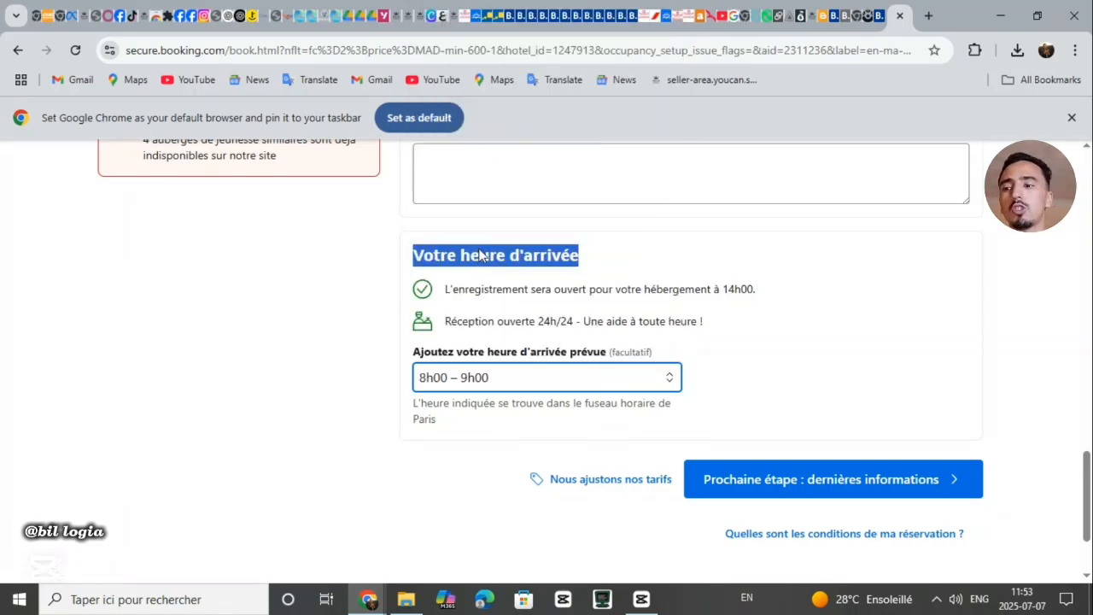
click(459, 382)
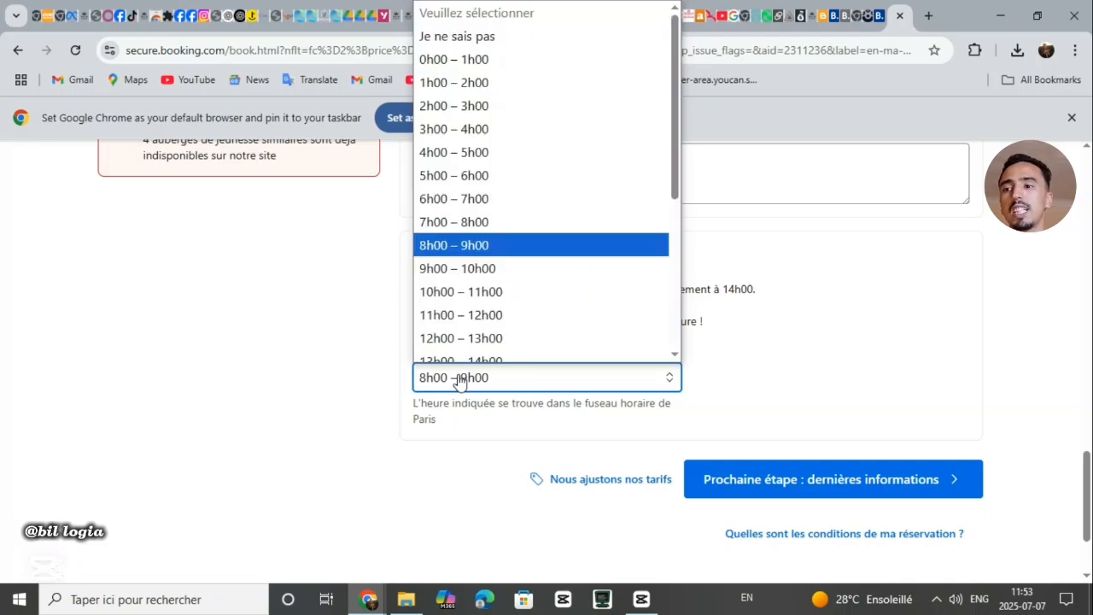
click(514, 27)
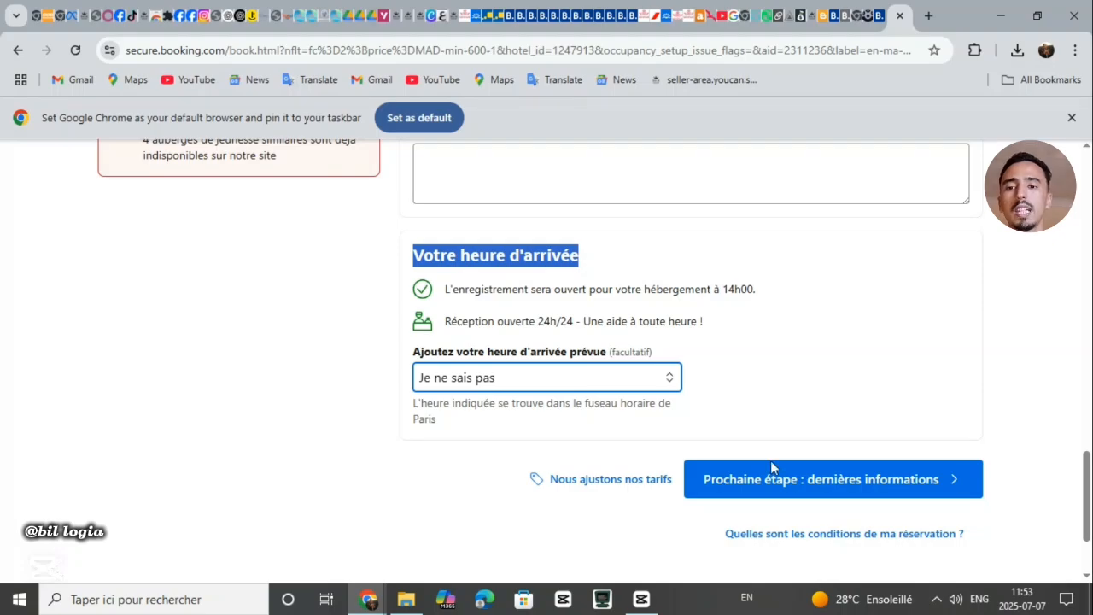
mouse_move(693, 495)
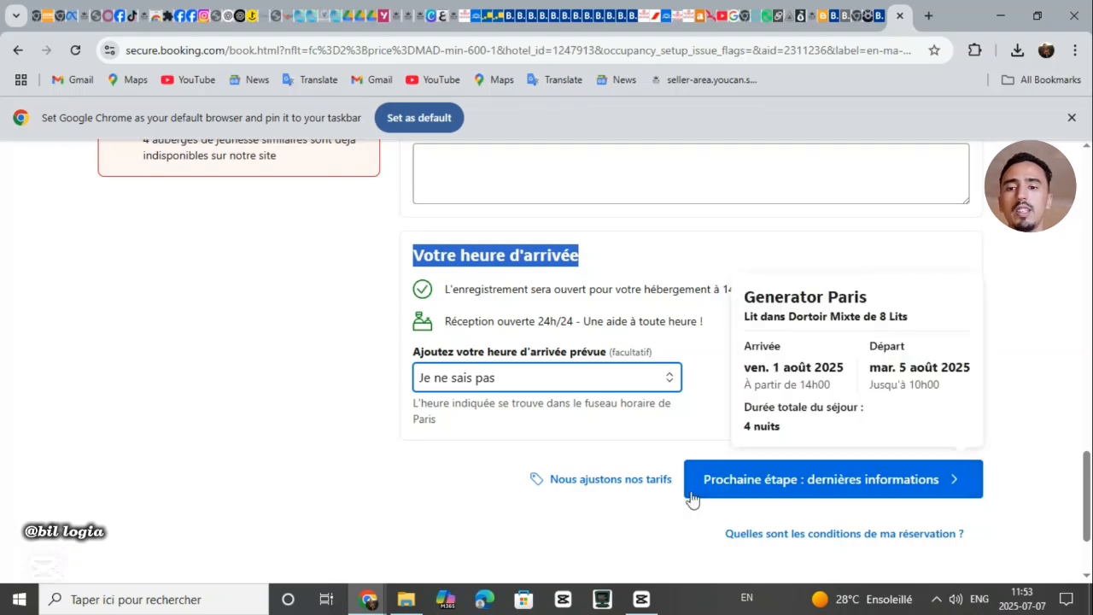
Advance to the final payment step with 'Prochaine étape' and translate the French page into Arabic
click(755, 483)
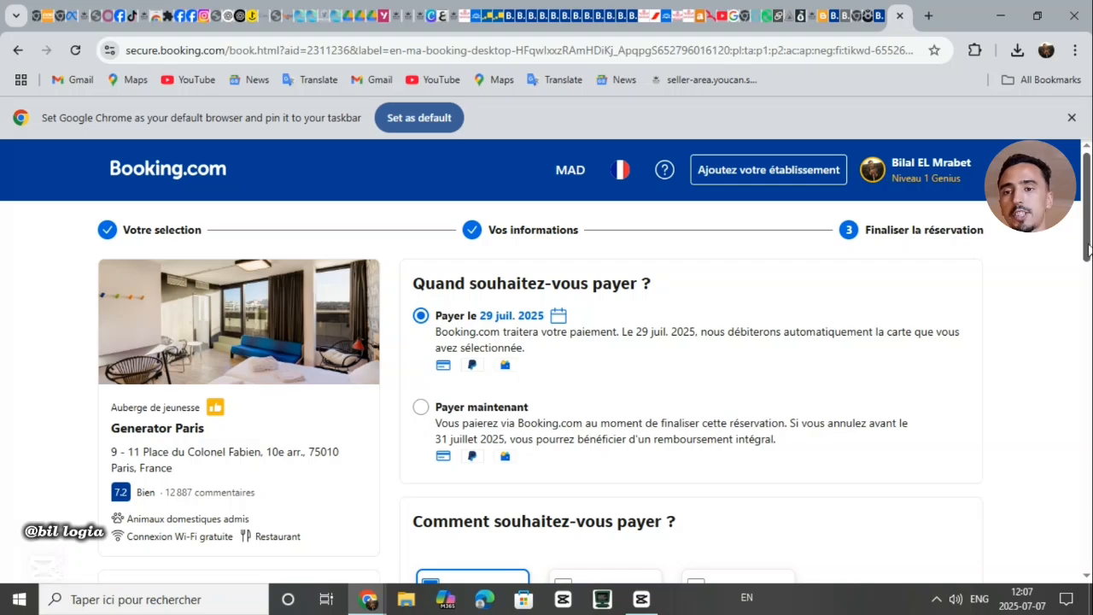
click(1074, 52)
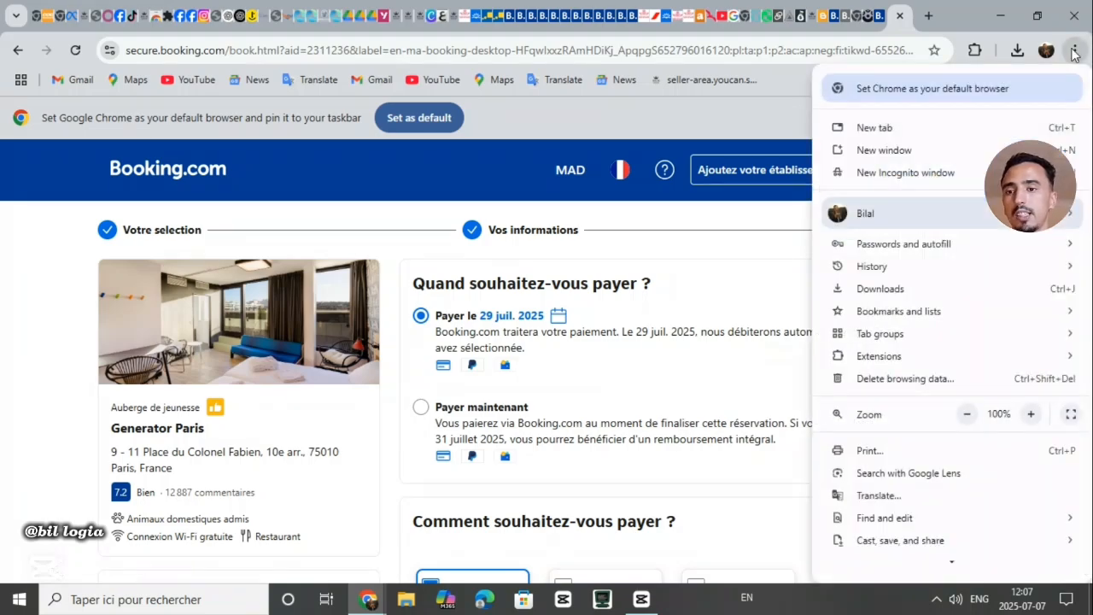
click(879, 495)
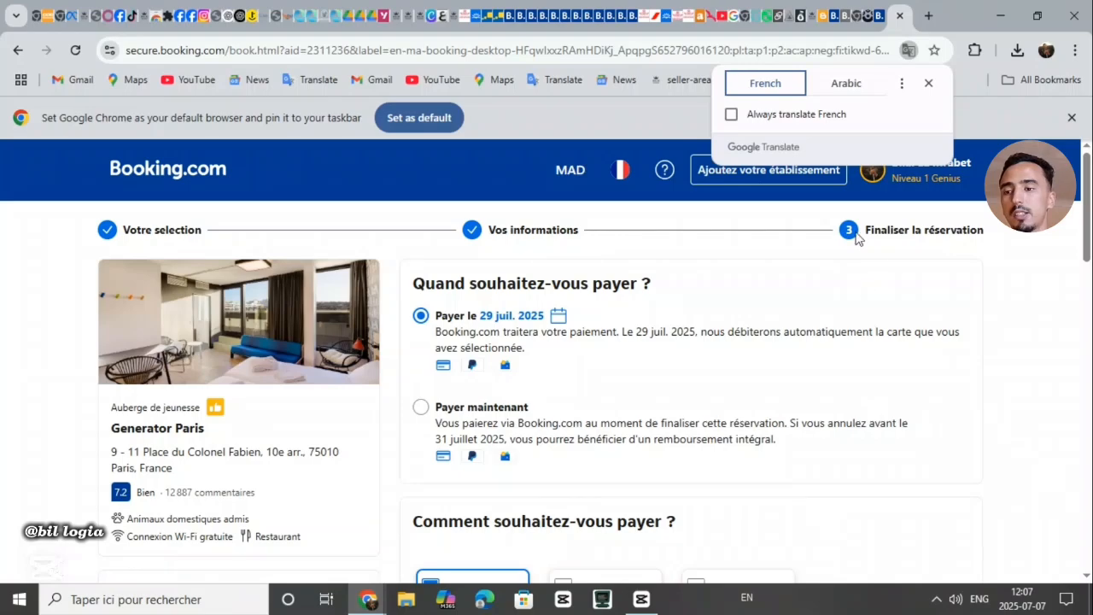
click(848, 89)
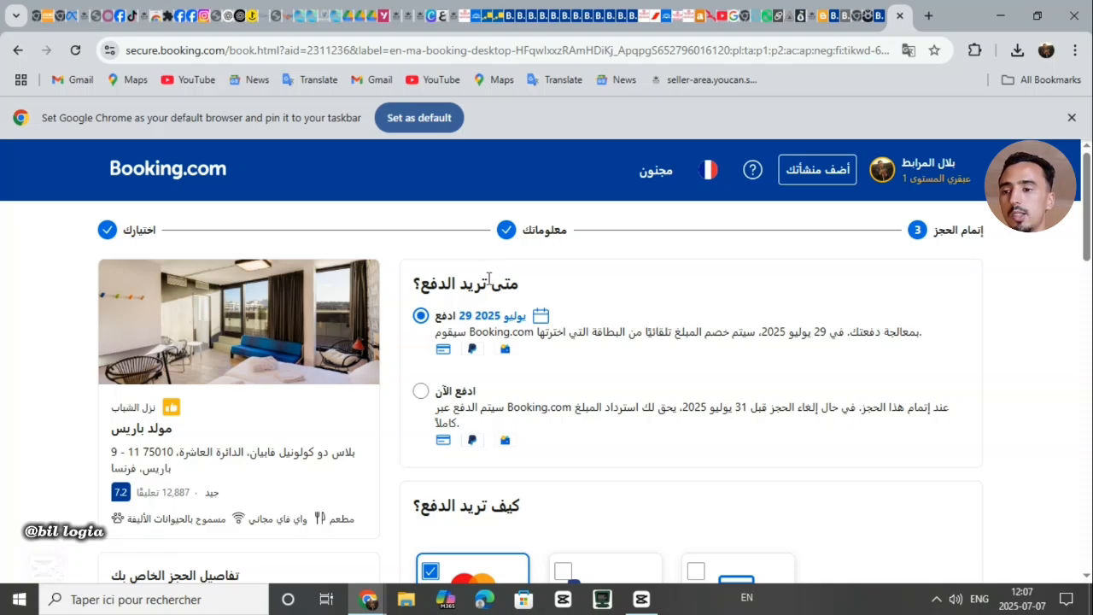
Read the Arabic payment-timing heading, briefly highlighting part of it and then clearing the highlight
drag(519, 285, 469, 290)
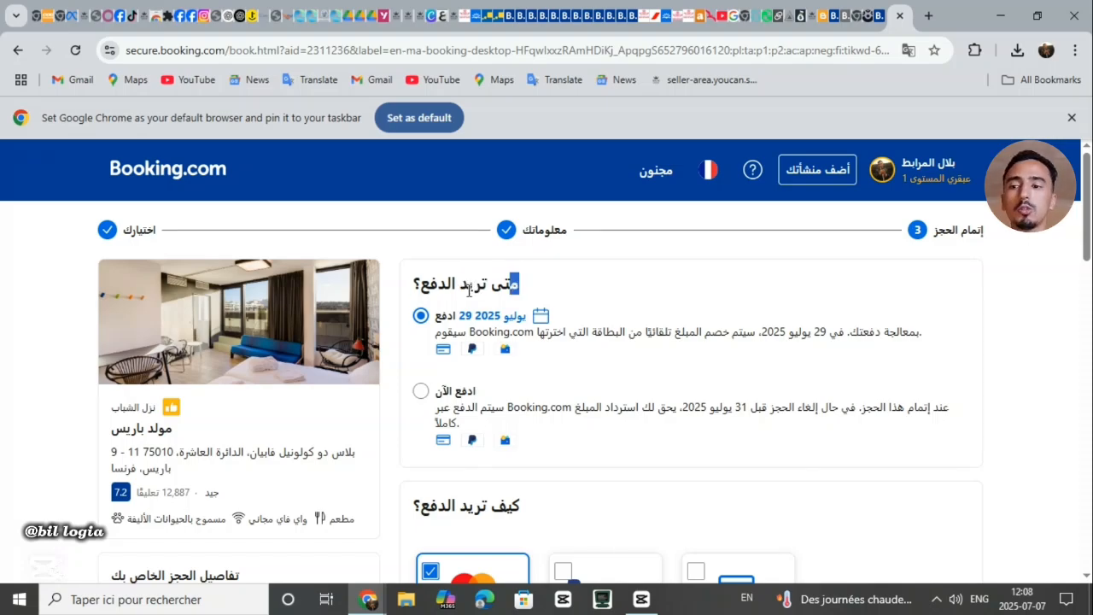
click(528, 291)
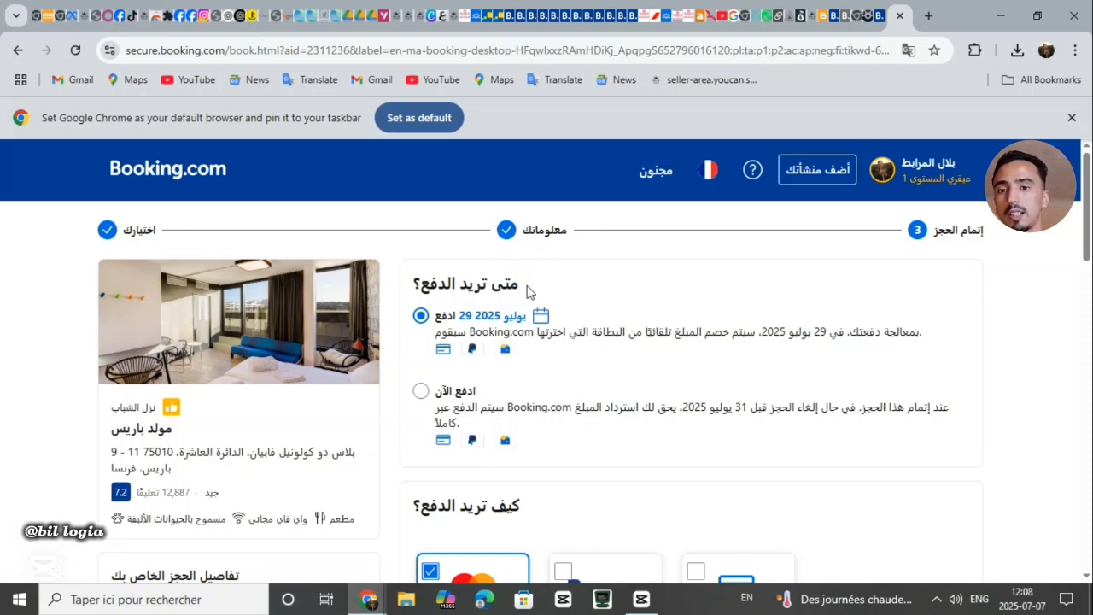
scroll(722, 409, down, 1)
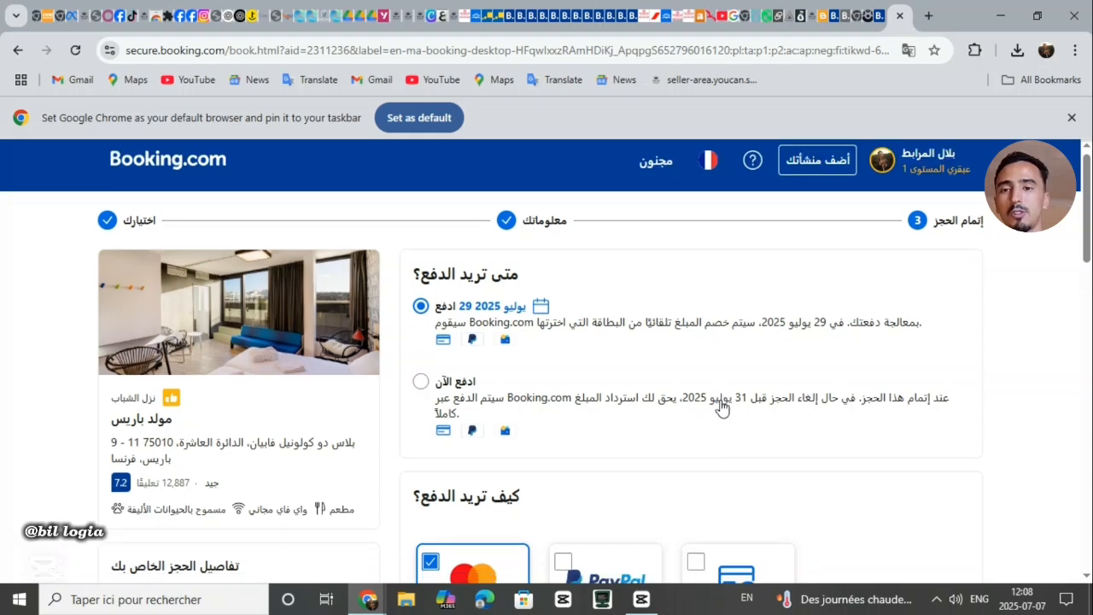
Switch the payment option to pay now, then set it back to paying on 29 July 2025
click(626, 431)
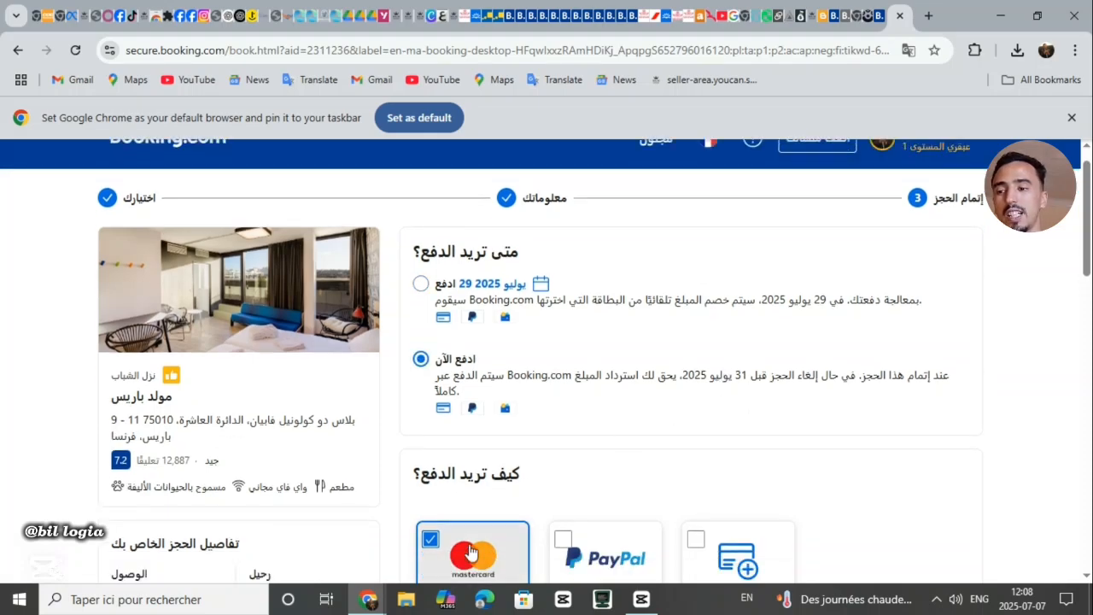
click(431, 300)
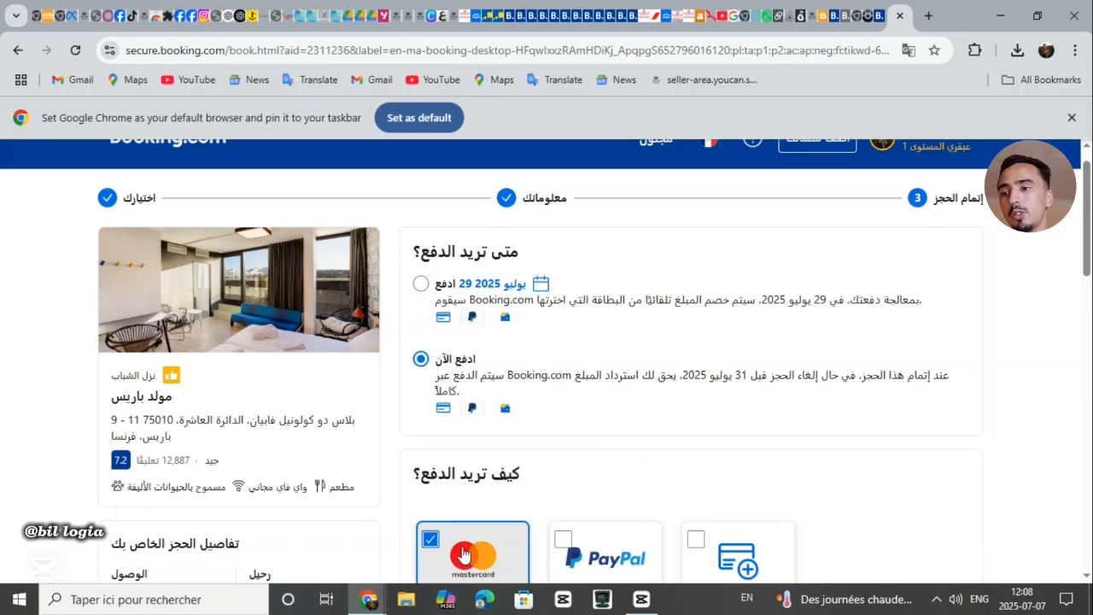
scroll(561, 450, down, 1)
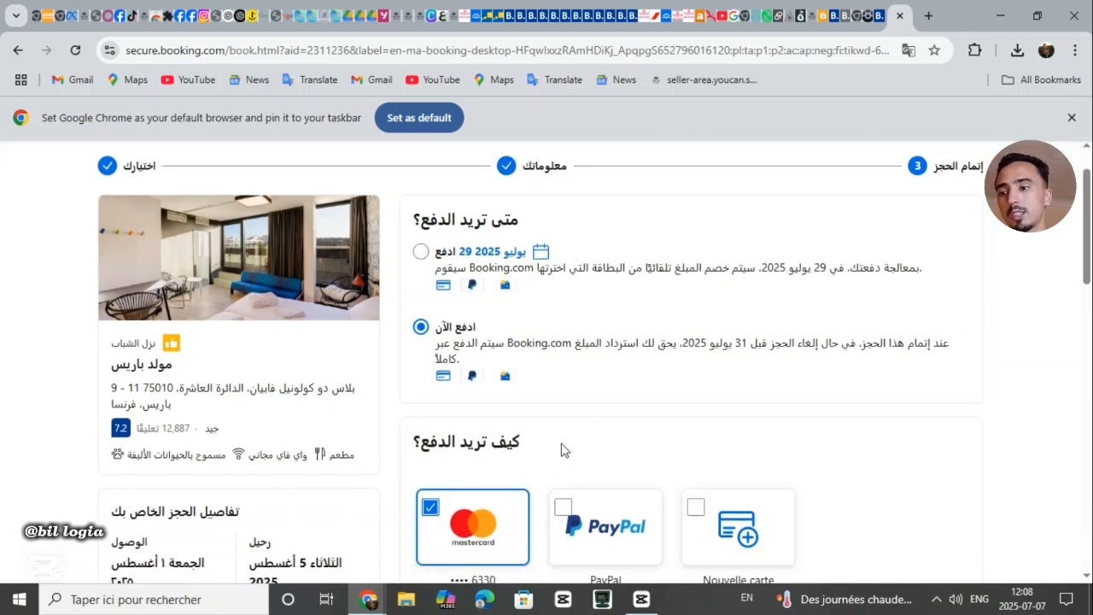
click(540, 268)
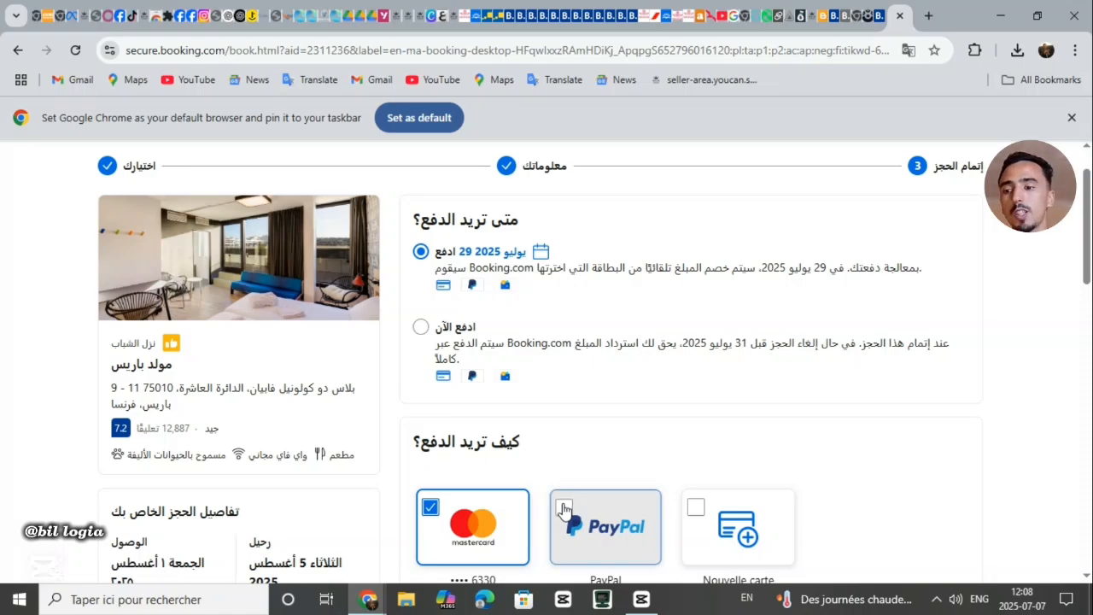
click(562, 508)
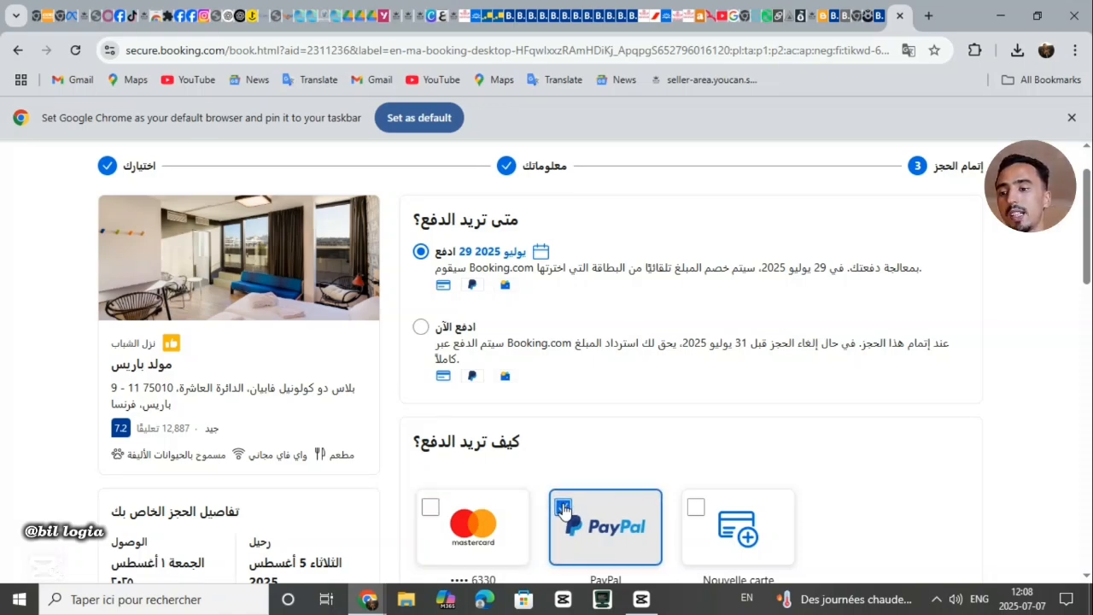
double_click(606, 579)
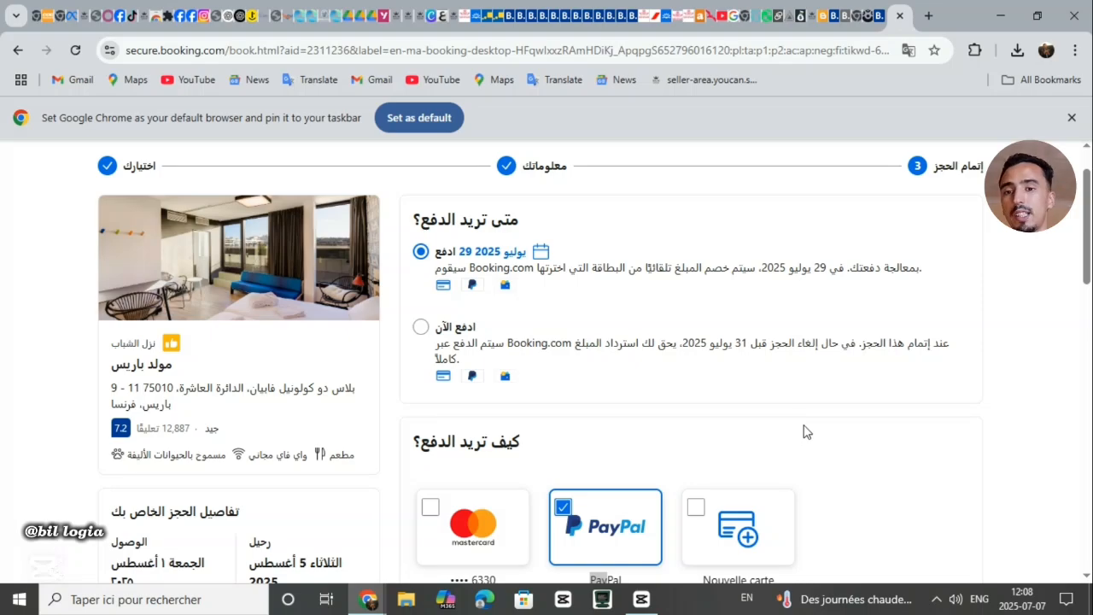
scroll(802, 431, up, 1)
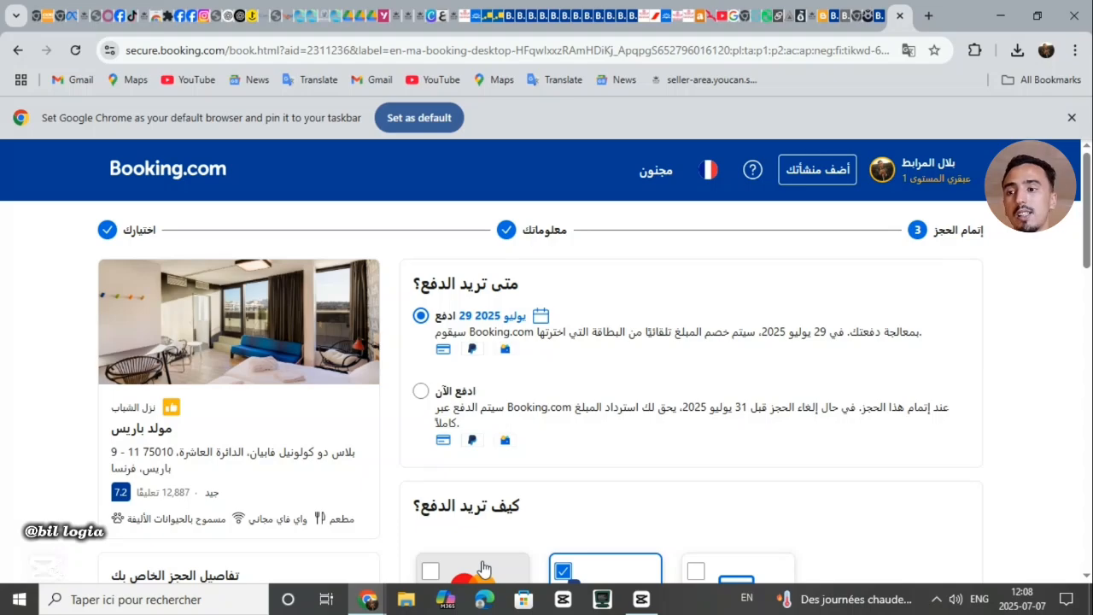
scroll(514, 534, down, 1)
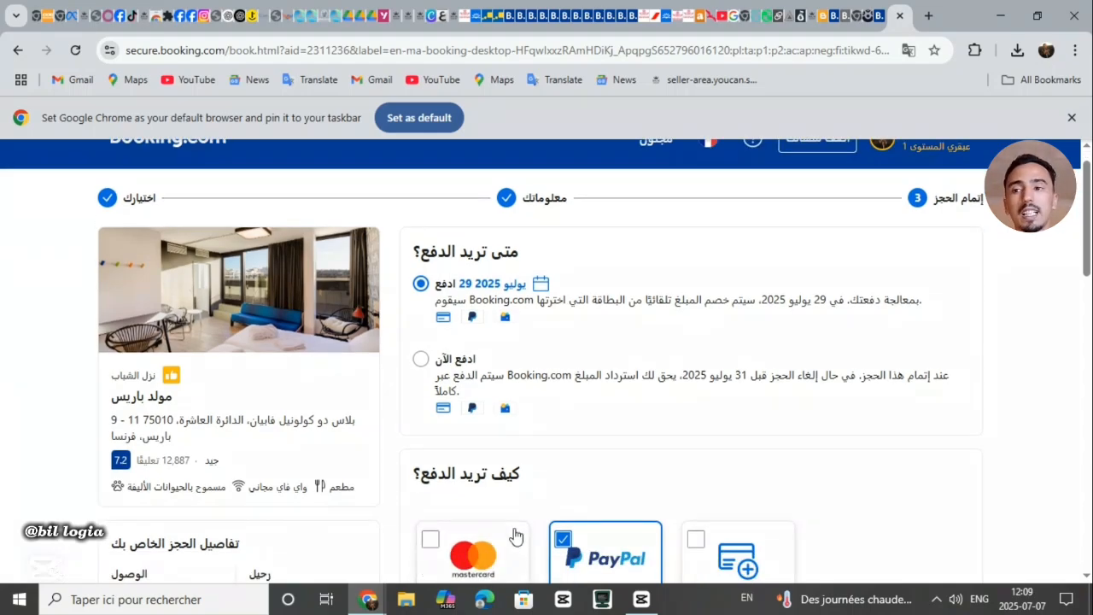
scroll(514, 535, down, 1)
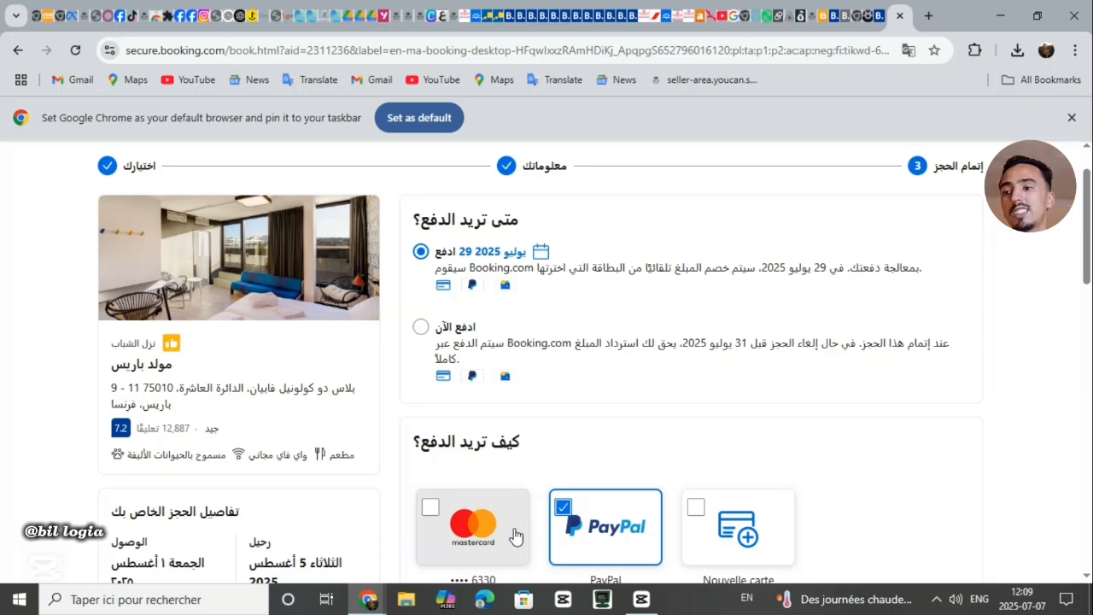
click(513, 535)
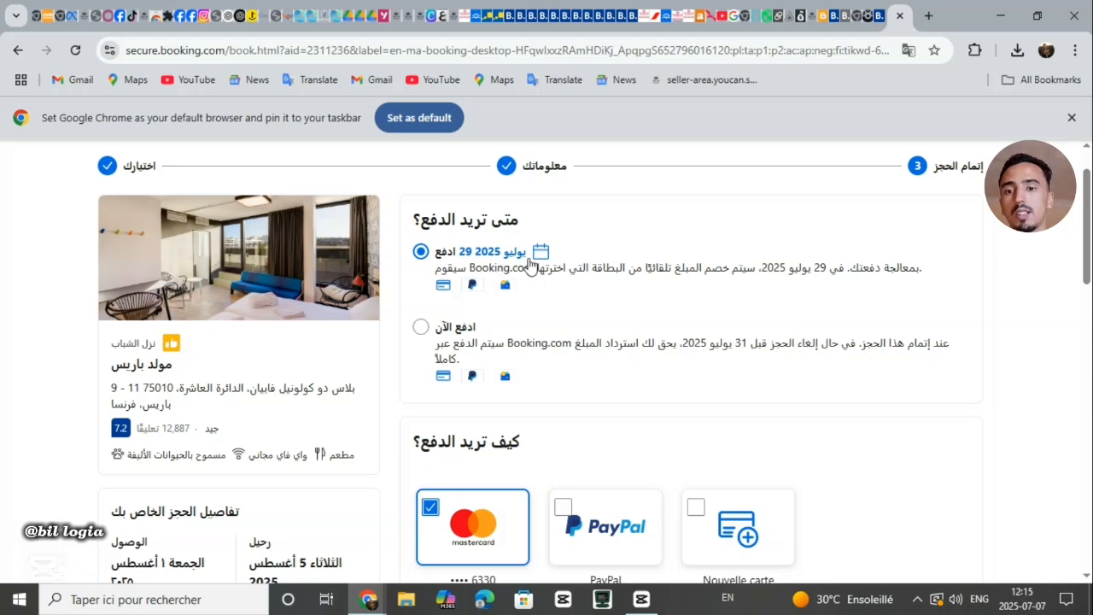
scroll(527, 265, up, 1)
scroll(527, 264, up, 1)
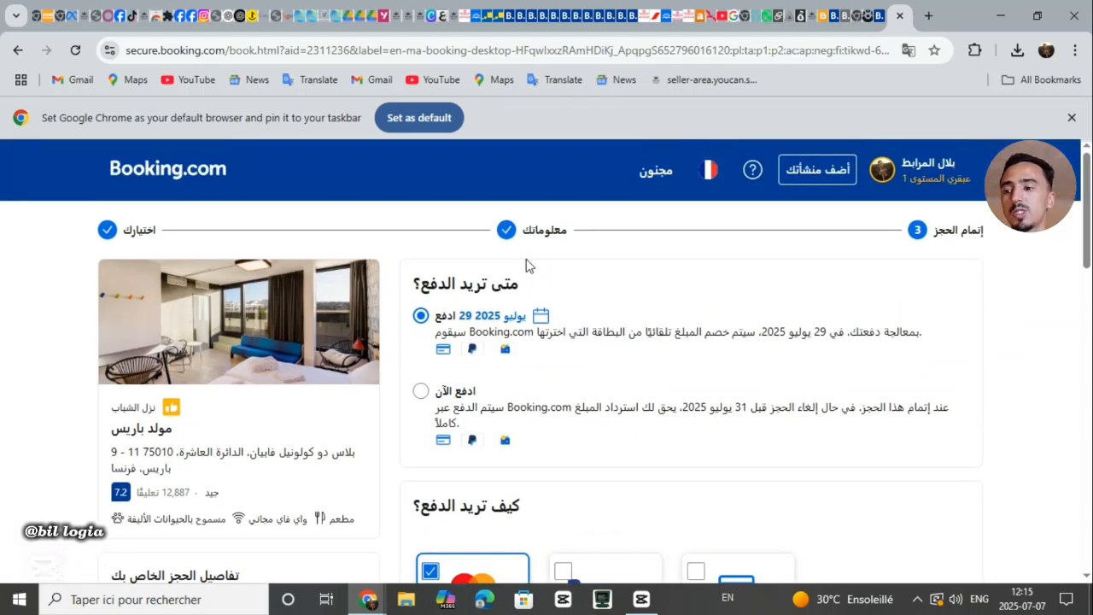
scroll(527, 265, down, 1)
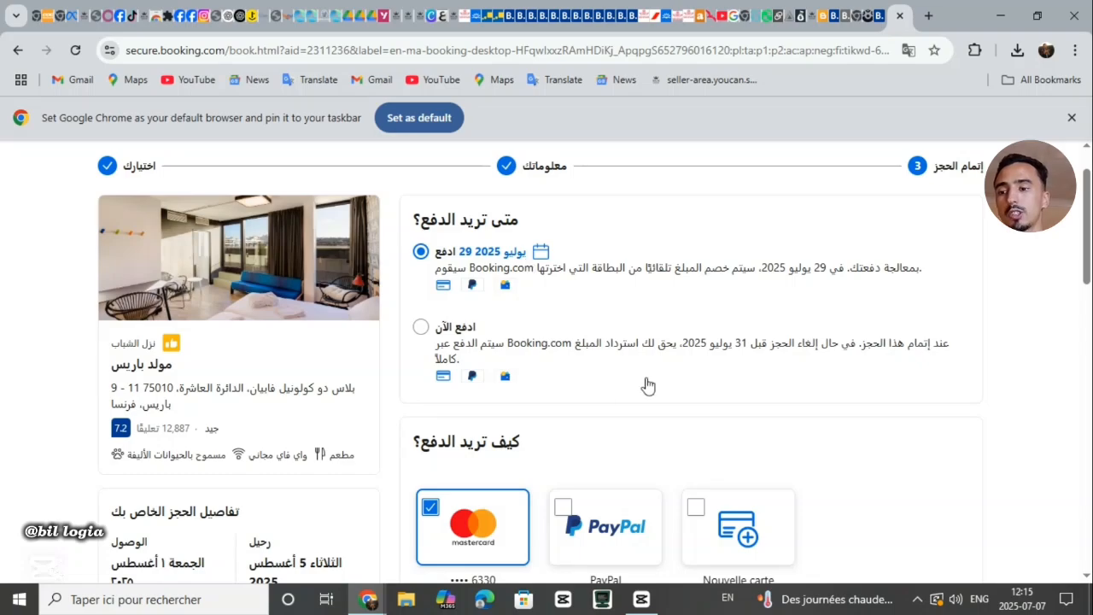